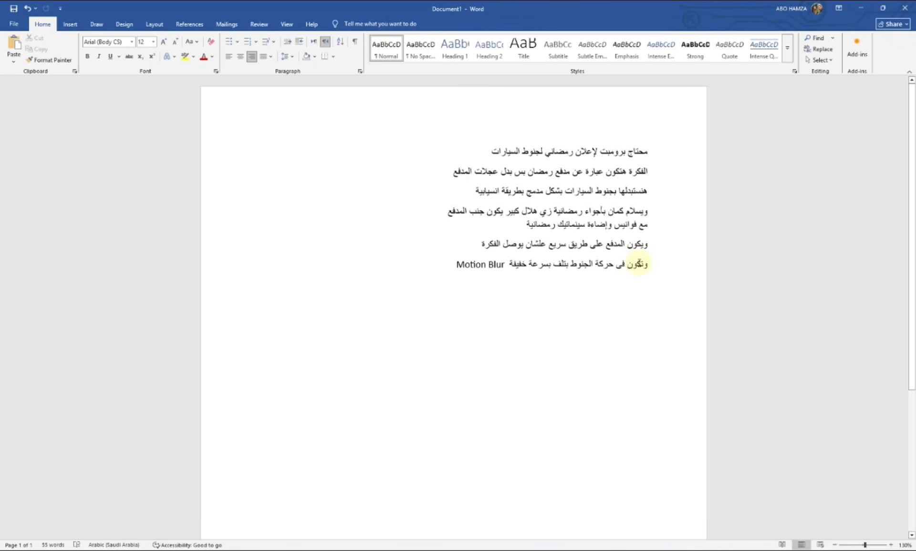
# - Select all six paragraphs of the Arabic Ramadan car-rim ad brief in Word
pyautogui.moveTo(648, 151); pyautogui.dragTo(408, 264)
pyautogui.hotkey('ctrl', 'c')
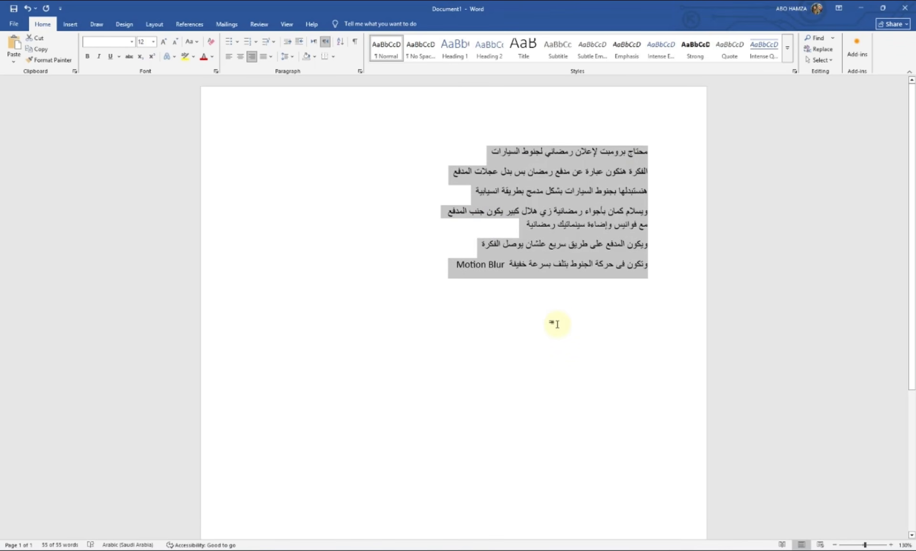
# - Paste the Arabic Ramadan brief into ChatGPT and send it
pyautogui.hotkey('alt', 'Tab')
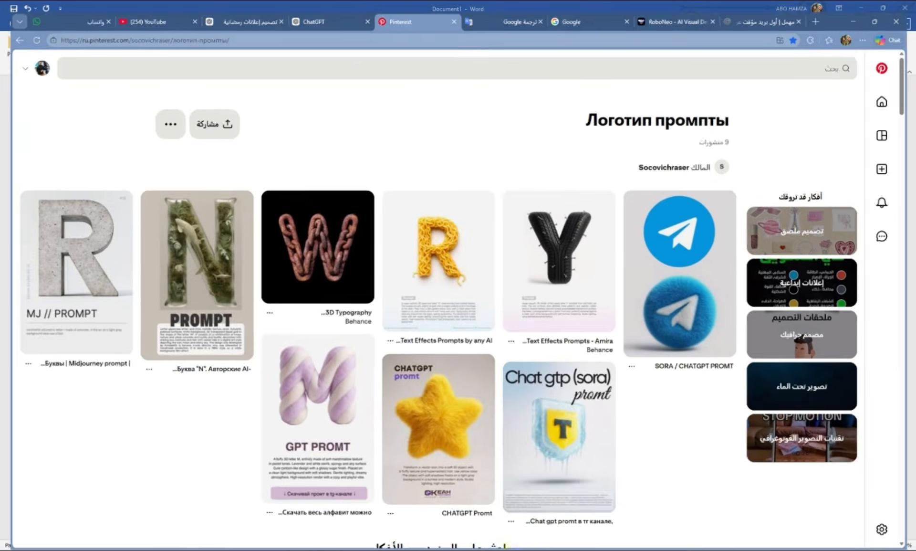
pyautogui.click(331, 7)
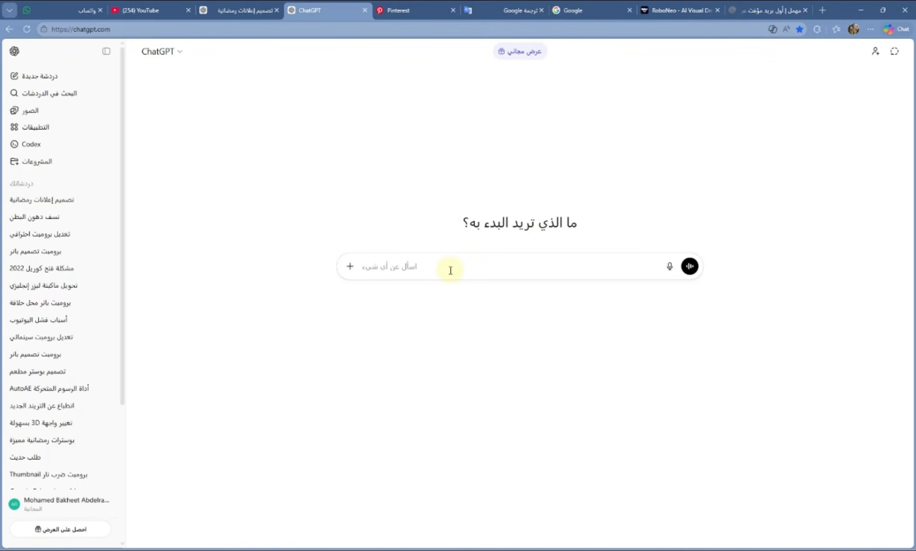
pyautogui.hotkey('ctrl', 'v')
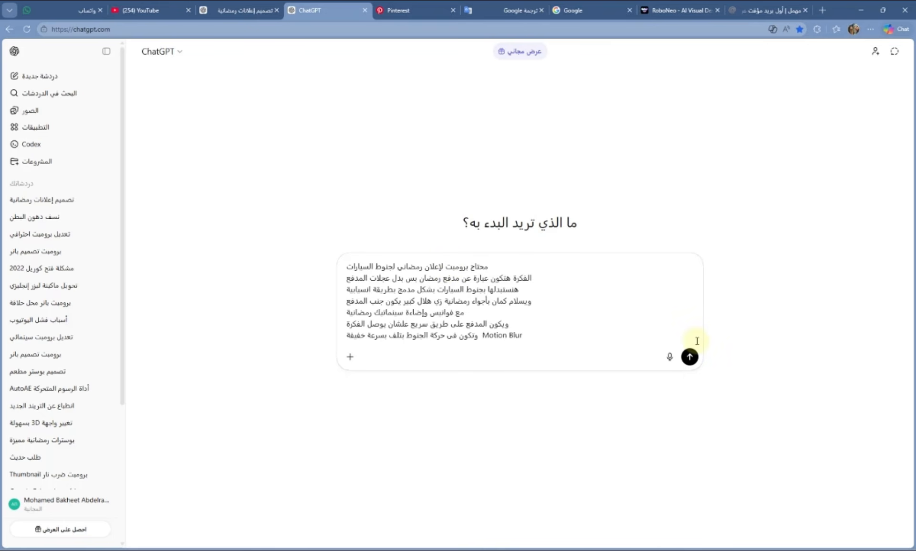
pyautogui.click(690, 357)
# - Copy the finished English cinematic cannon prompt from the Ramadan ads chat, then bring up RoboNeo
pyautogui.hotkey('ctrl', 'shift', 'Tab')
pyautogui.click(349, 135)
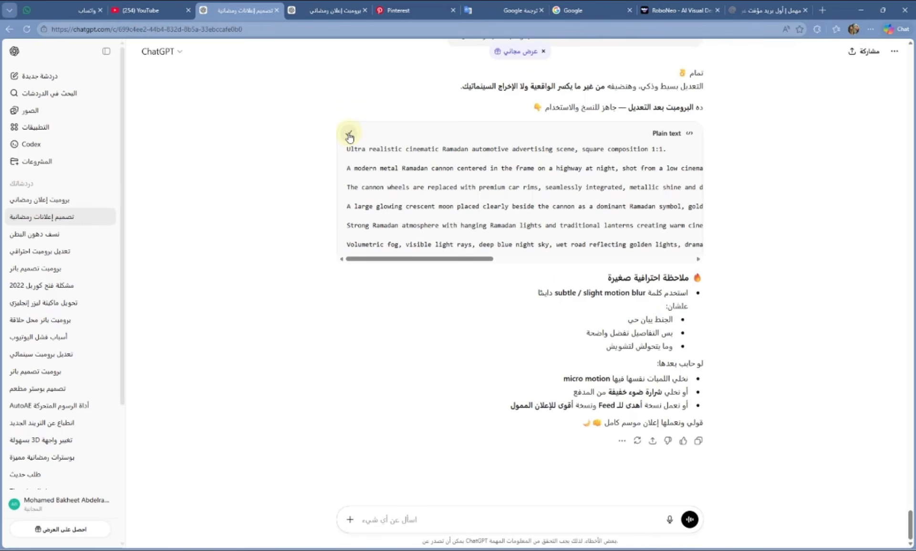
pyautogui.click(562, 506)
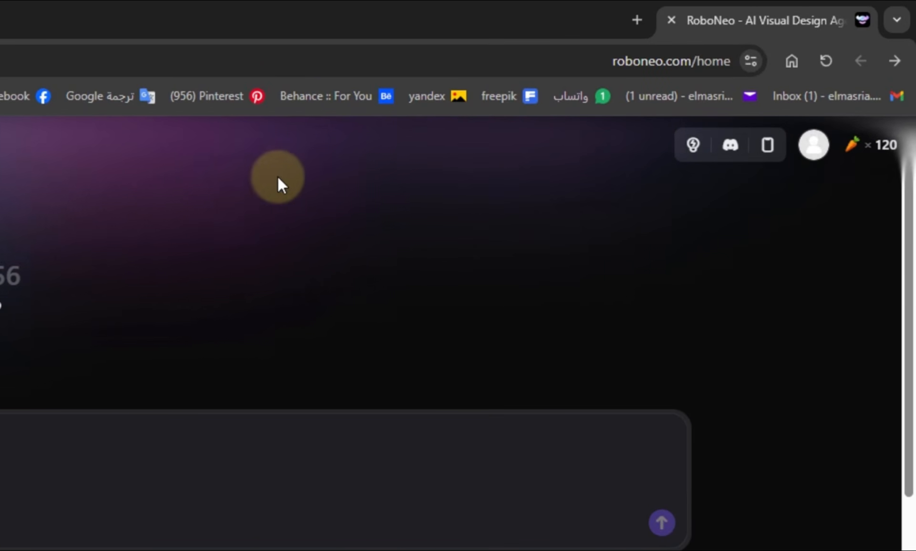
# - Create a new Workflow project and delete all 11 sample croissant nodes from its canvas
pyautogui.click(882, 149)
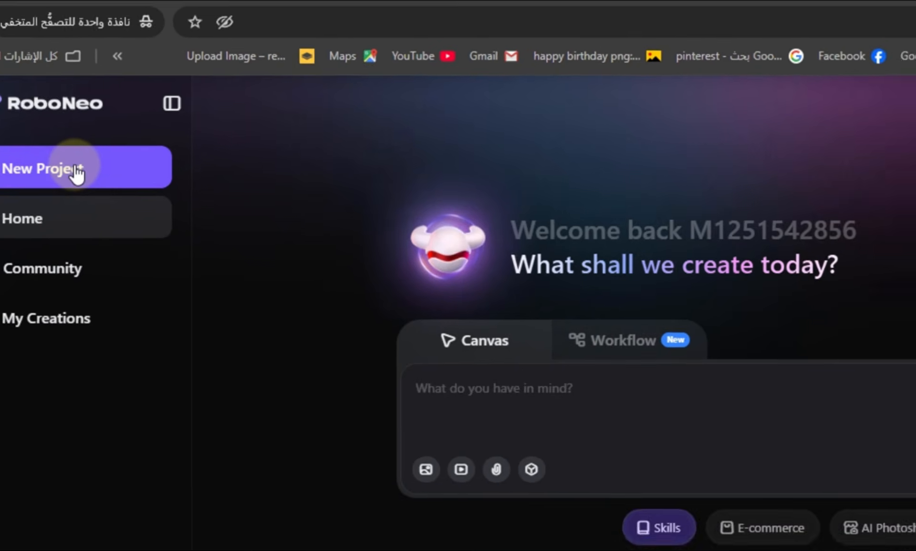
pyautogui.click(130, 213)
pyautogui.click(680, 271)
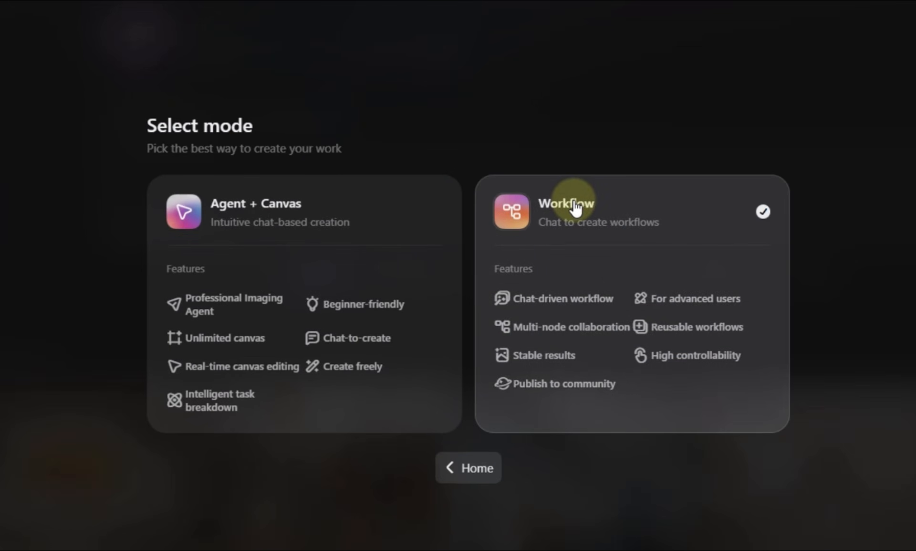
pyautogui.click(576, 208)
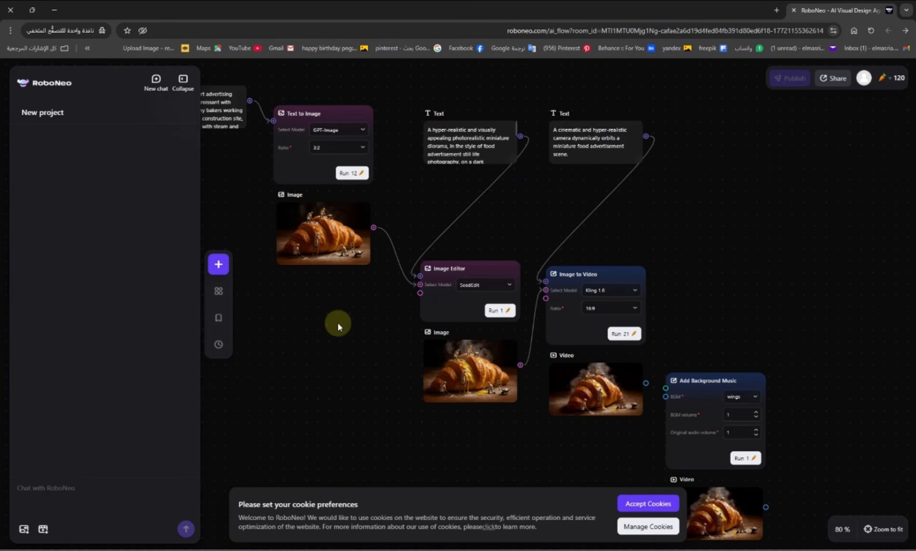
pyautogui.hotkey('ctrl', 'a')
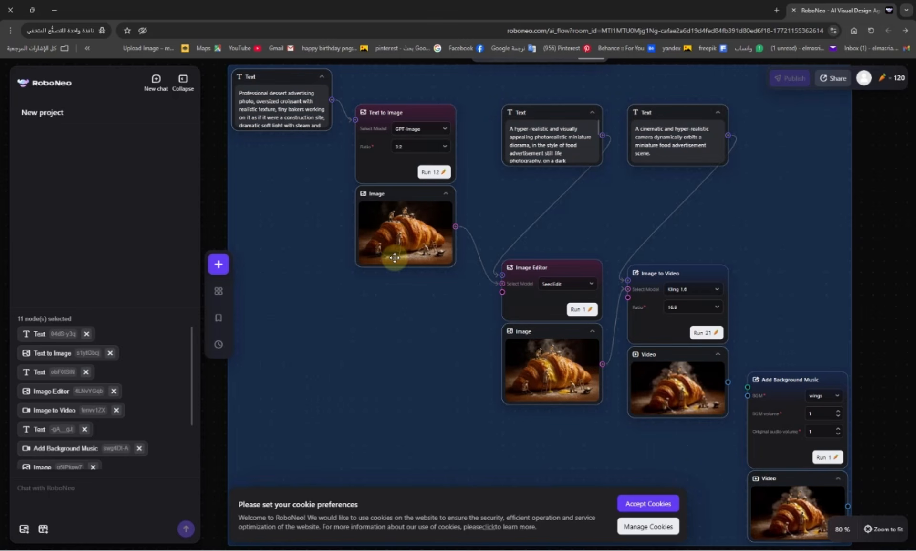
pyautogui.press('Delete')
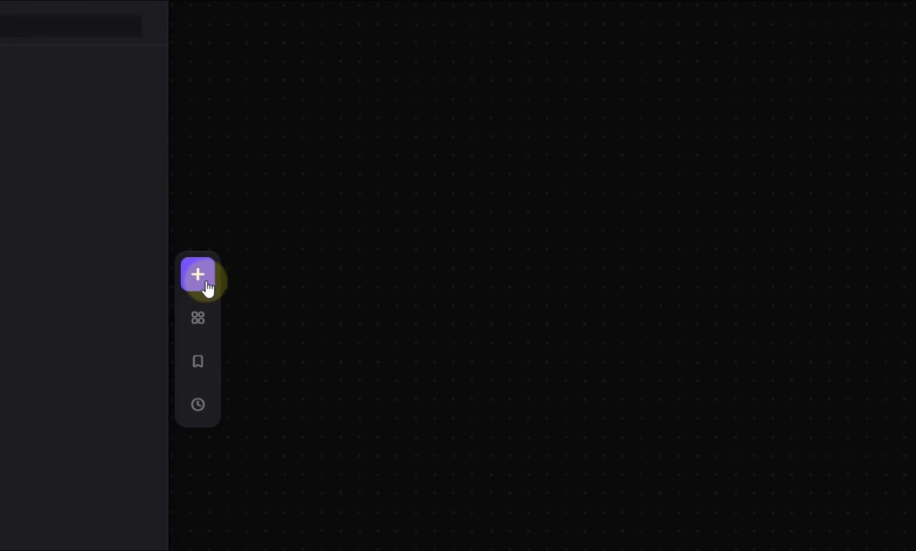
# - Add a Text to Image node and move its connected Text node up beside it
pyautogui.click(201, 282)
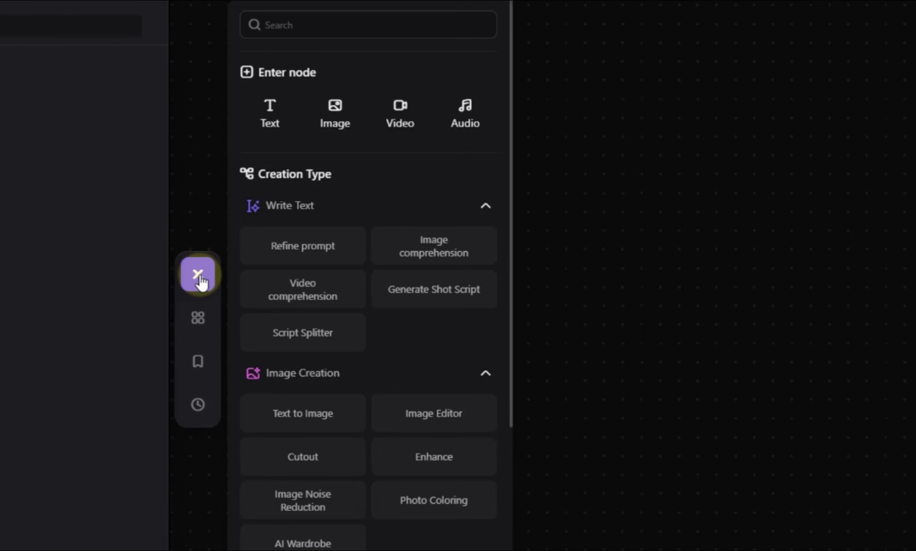
pyautogui.click(303, 414)
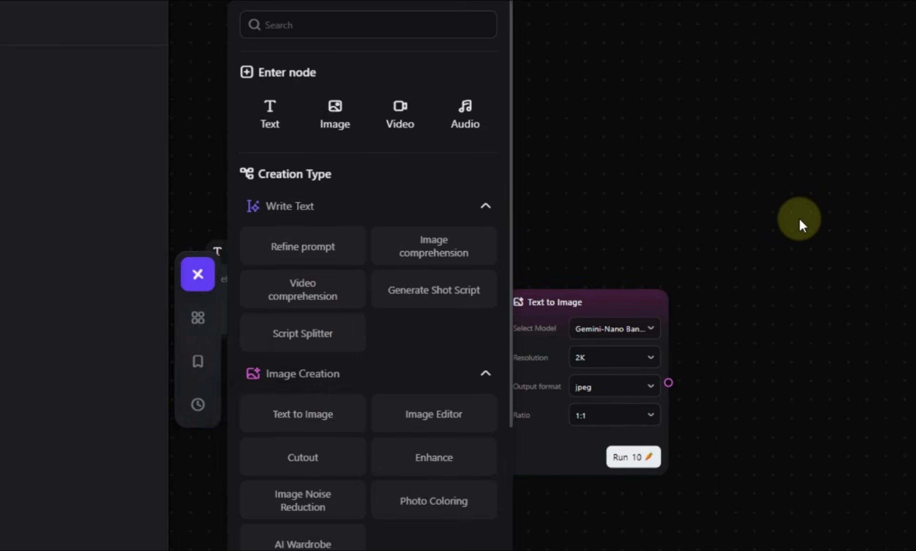
pyautogui.click(799, 218)
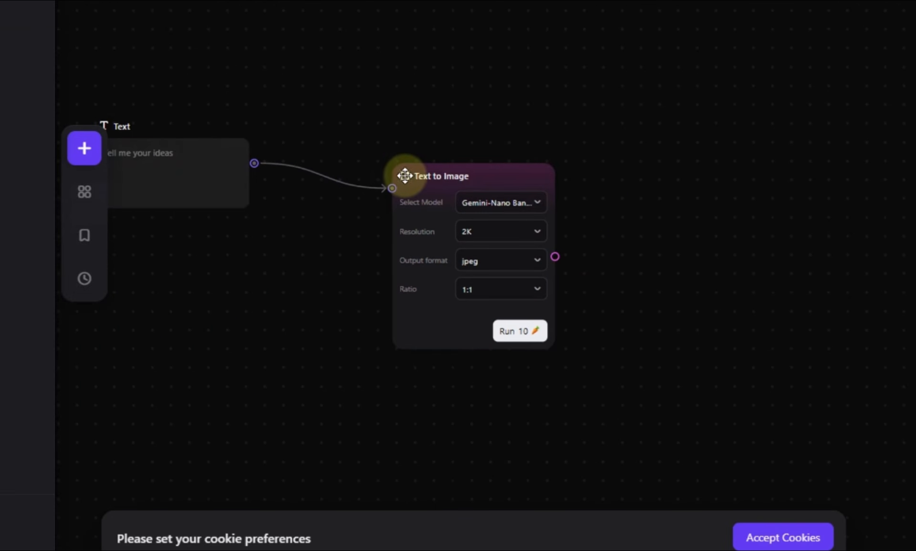
pyautogui.click(405, 176)
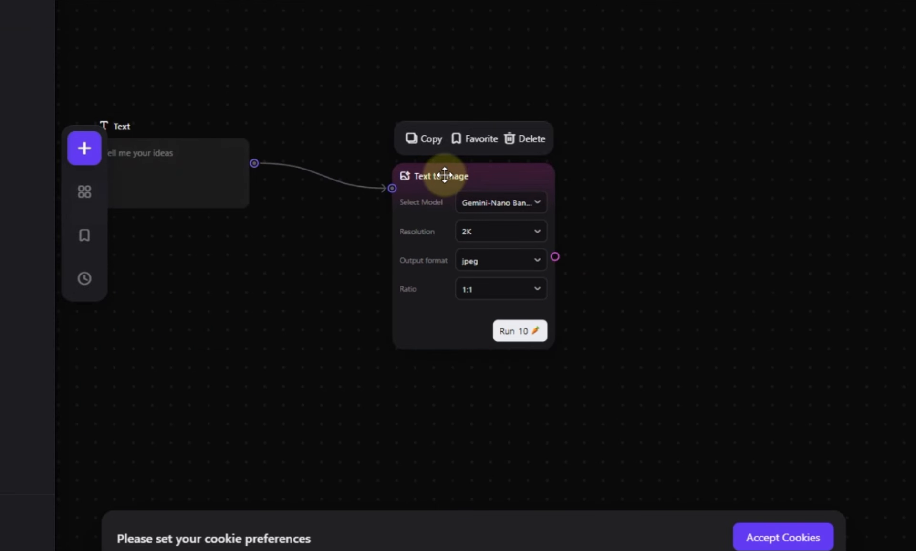
pyautogui.click(214, 145)
pyautogui.moveTo(211, 145); pyautogui.dragTo(274, 129)
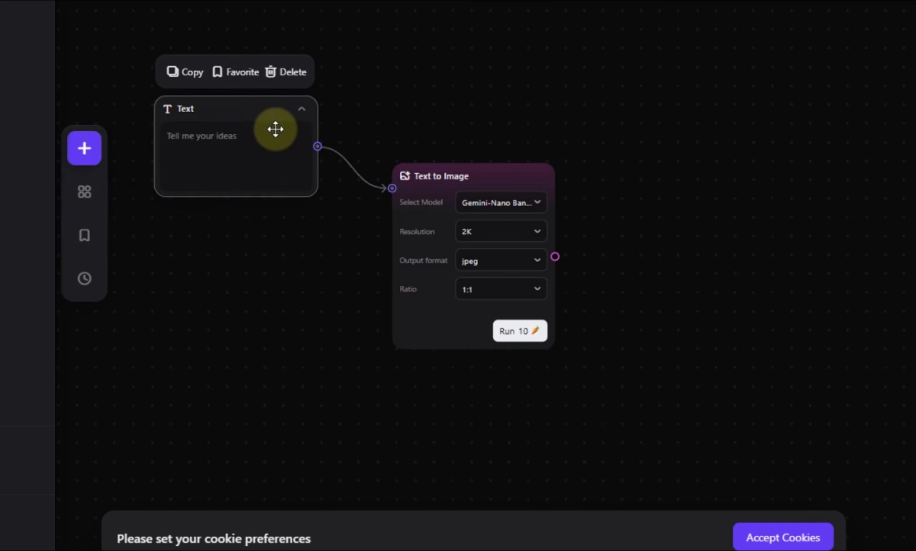
# - Set the generator to Gemini-Nano Banana2, 2K, png, and paste the English cannon prompt into the Text node
pyautogui.click(527, 204)
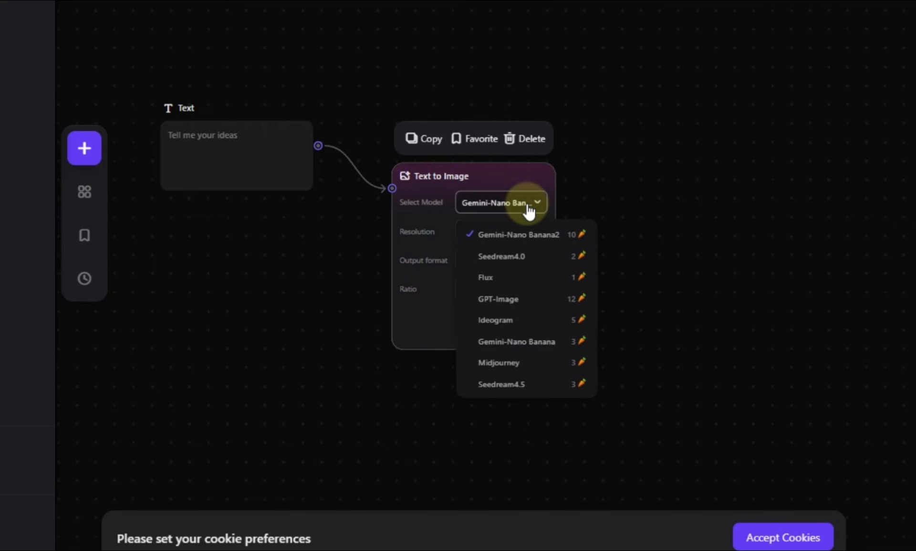
pyautogui.click(540, 242)
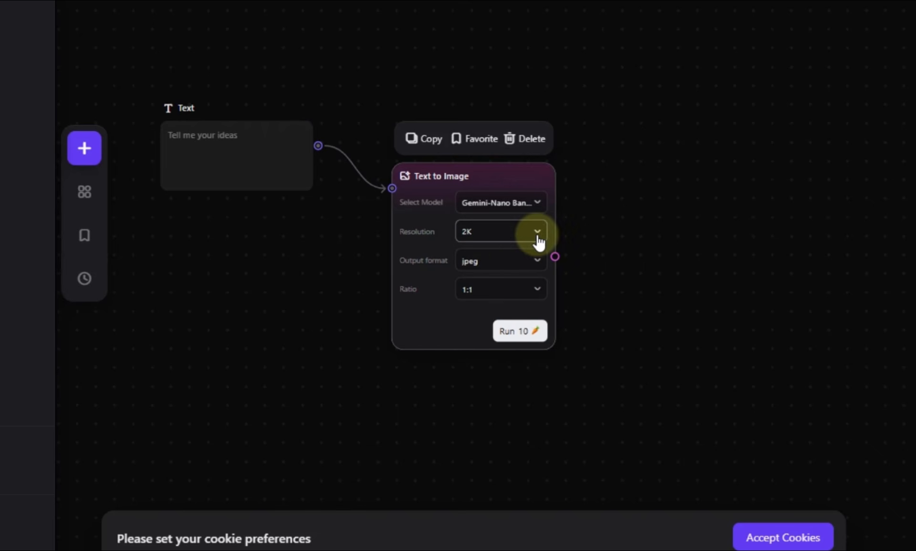
pyautogui.click(524, 238)
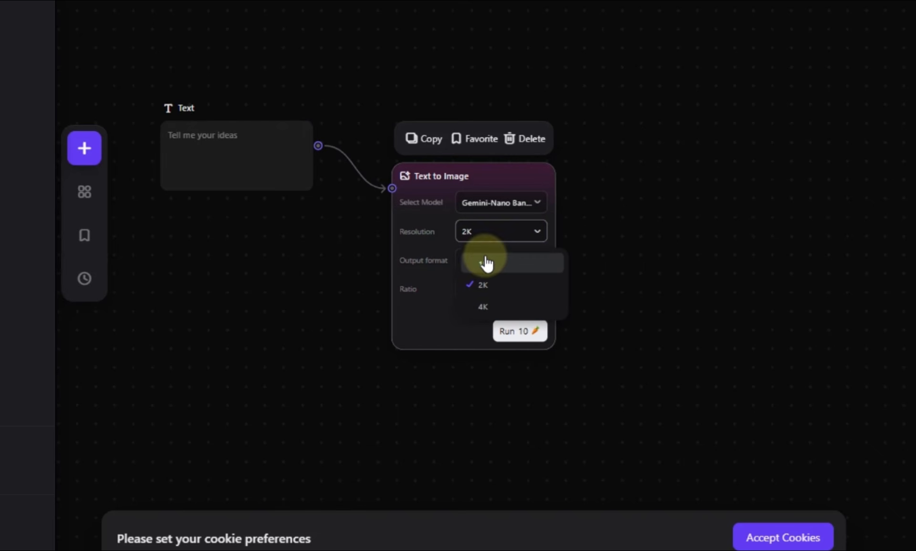
pyautogui.click(501, 287)
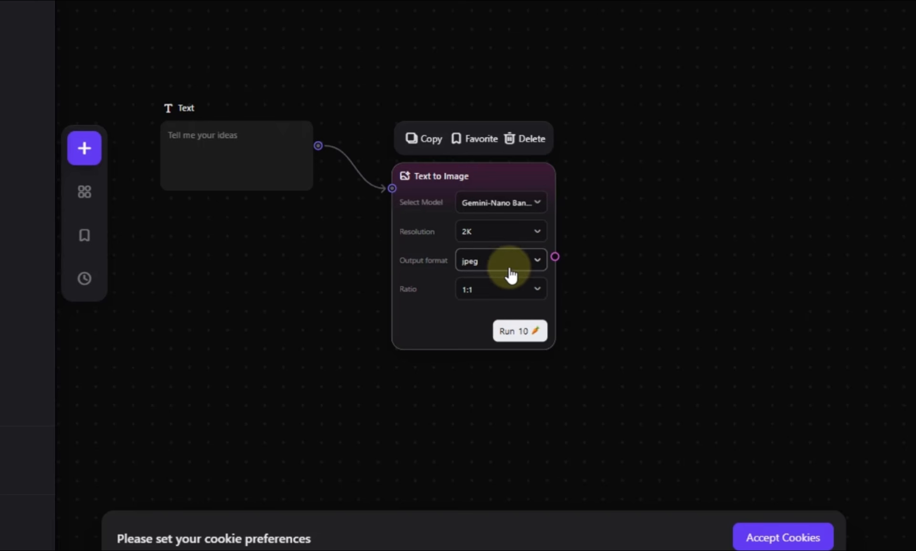
pyautogui.click(523, 263)
pyautogui.click(501, 315)
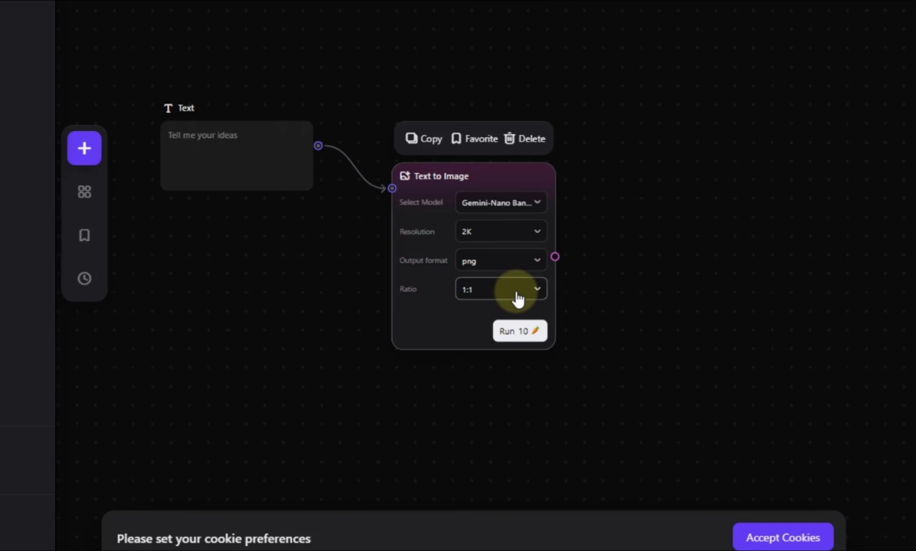
pyautogui.click(193, 137)
pyautogui.hotkey('ctrl', 'v')
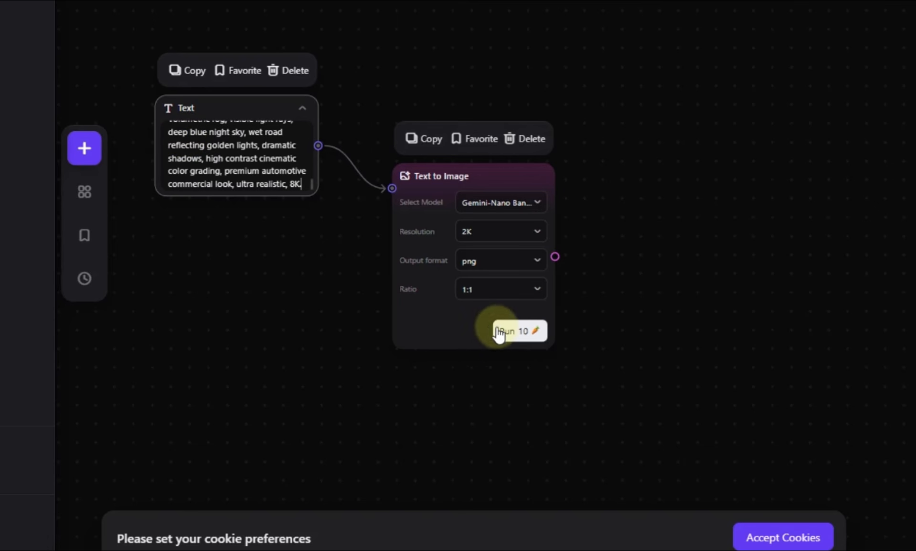
# - Run the Text to Image node and preview the generated cannon-and-crescent image full size
pyautogui.click(522, 334)
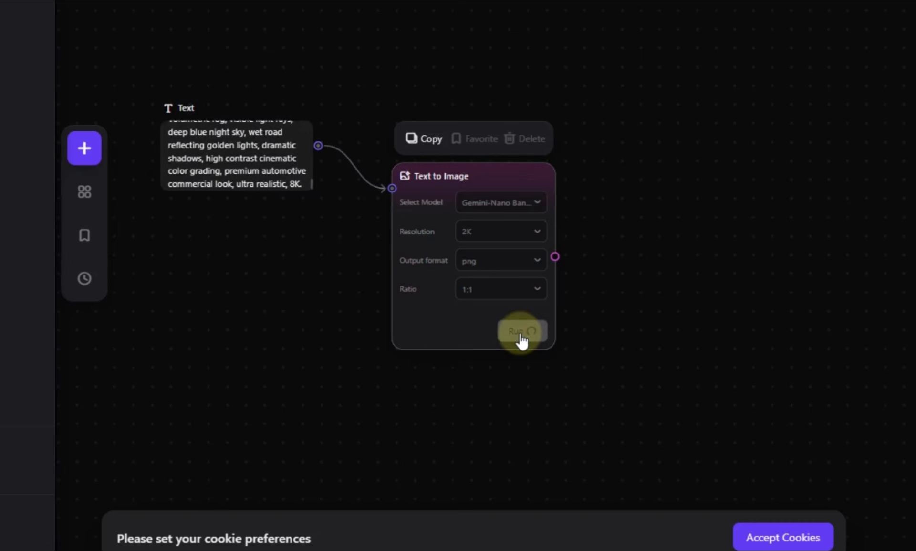
pyautogui.click(290, 348)
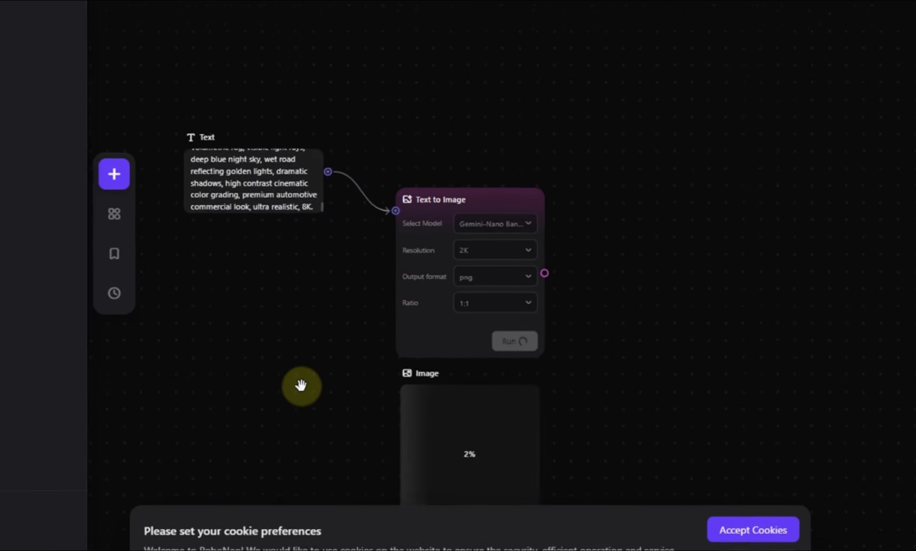
pyautogui.moveTo(301, 385); pyautogui.dragTo(382, 268)
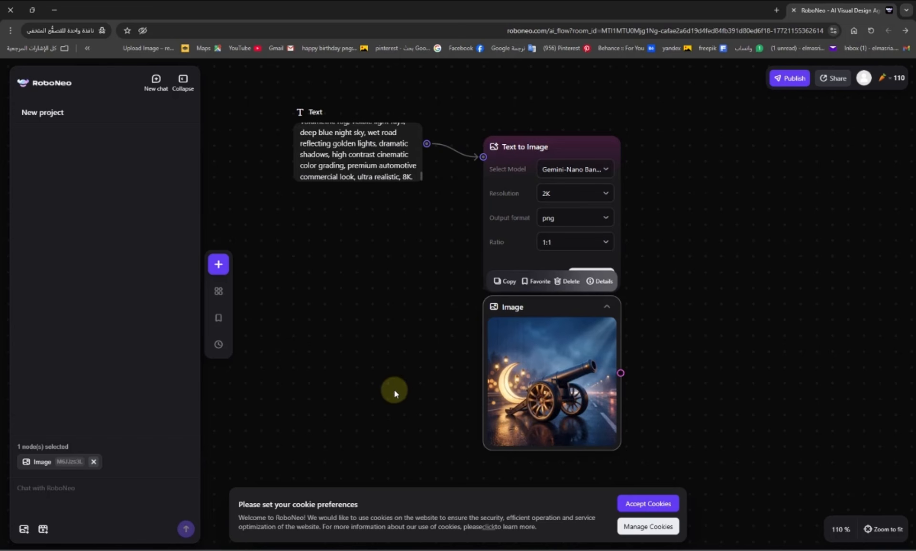
pyautogui.click(589, 435)
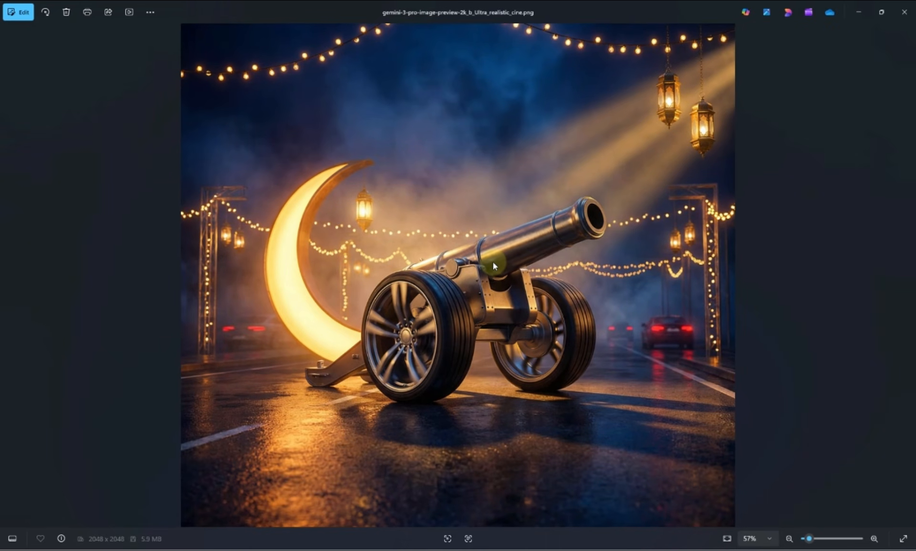
# - Apply a Curves S-curve to the cannon image, lowering a shadow point and raising a highlight point
pyautogui.scroll(-1, 494, 266)
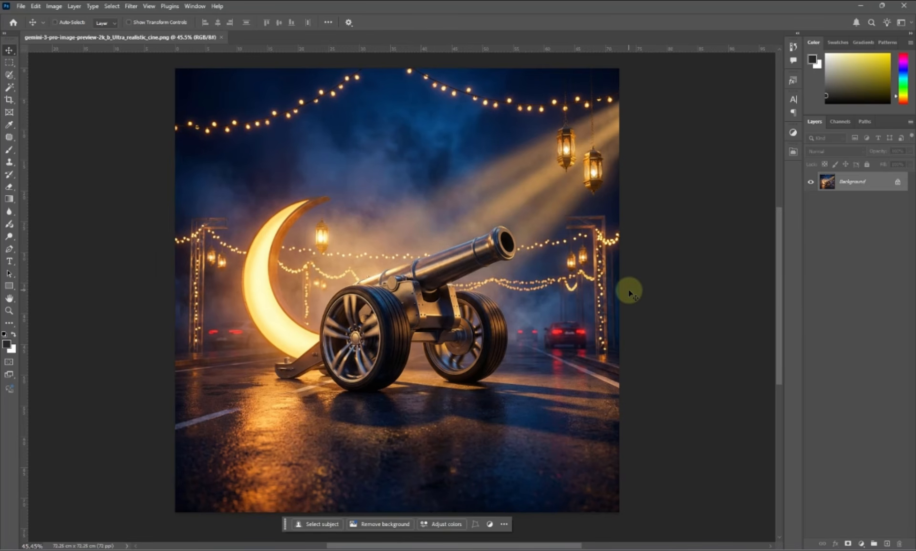
pyautogui.hotkey('ctrl', 'm')
pyautogui.moveTo(587, 299); pyautogui.dragTo(589, 302)
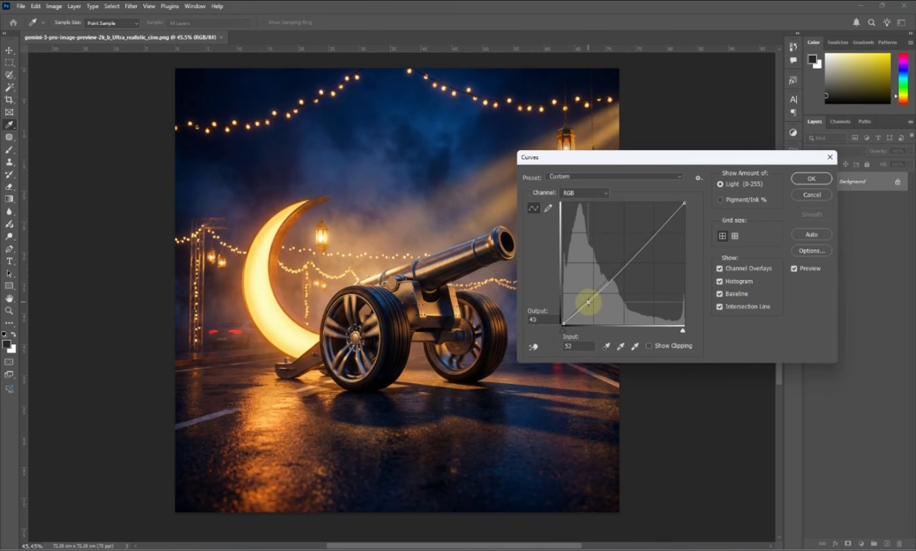
pyautogui.moveTo(652, 229); pyautogui.dragTo(651, 227)
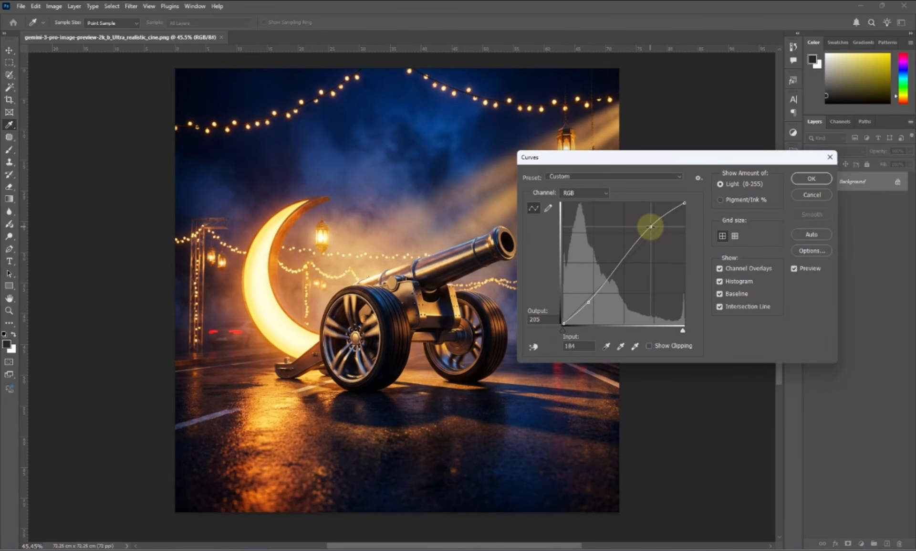
pyautogui.click(591, 302)
pyautogui.moveTo(591, 302); pyautogui.dragTo(587, 301)
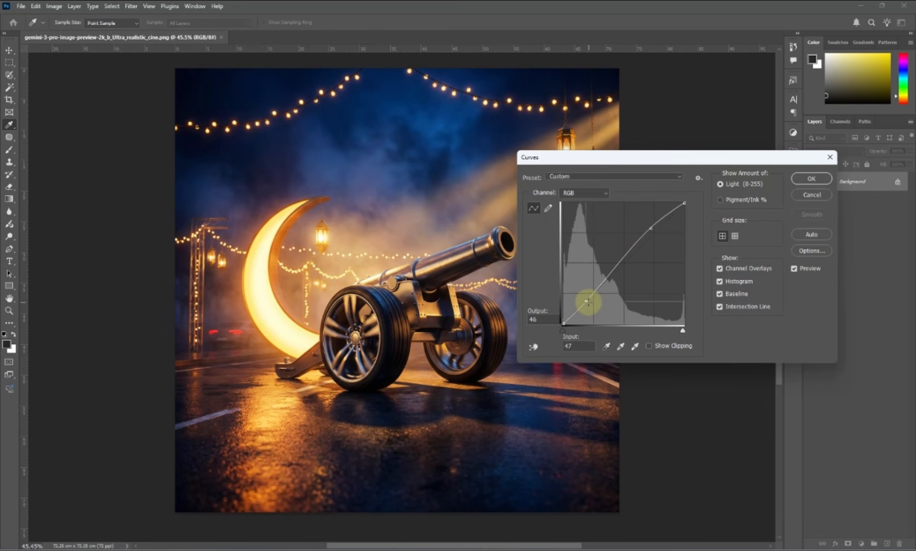
pyautogui.click(811, 178)
pyautogui.hotkey('ctrl', '0')
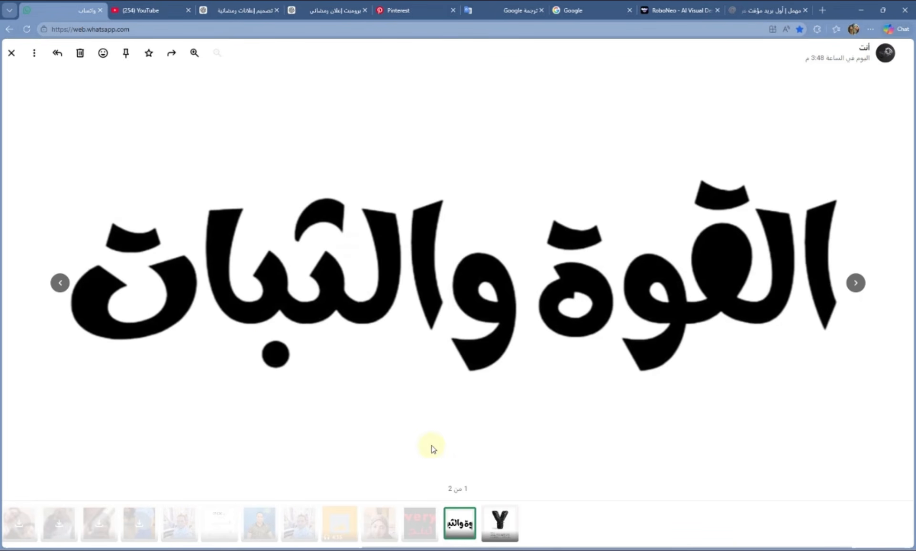
# - Copy the black 'القوة والثبات' slogan image from WhatsApp Web
pyautogui.rightClick(418, 282)
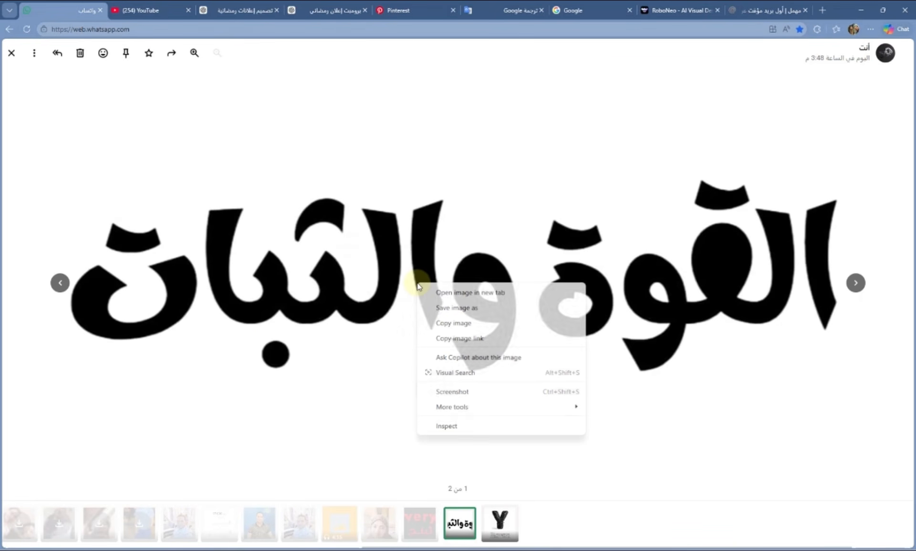
pyautogui.click(457, 323)
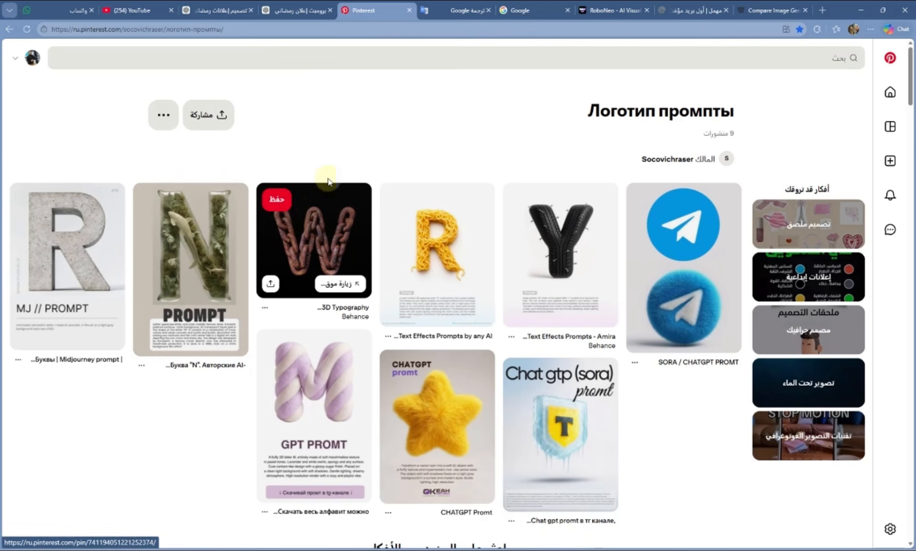
# - Scroll the 'Логотип промпты' board, open the tire-lettered Y pin, and snip its prompt text
pyautogui.scroll(-6, 354, 176)
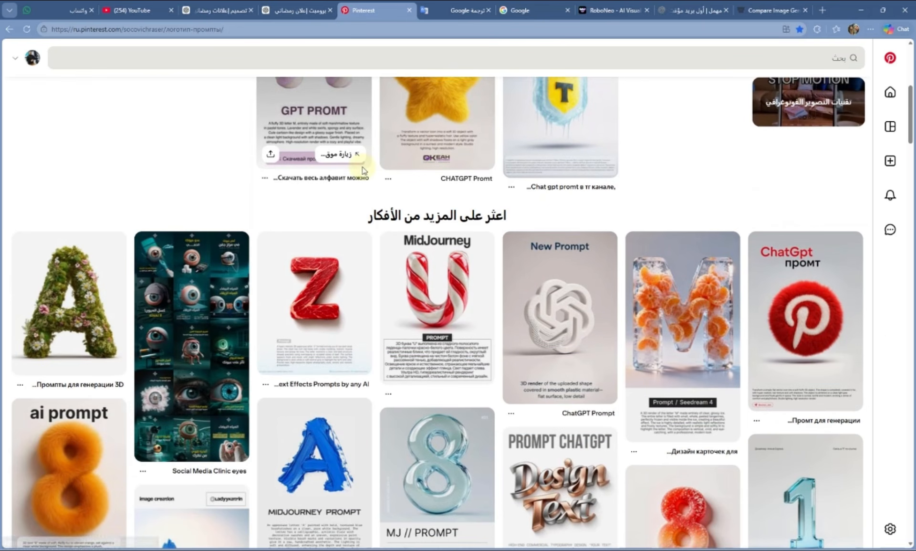
pyautogui.scroll(-7, 363, 171)
pyautogui.scroll(-7, 363, 171)
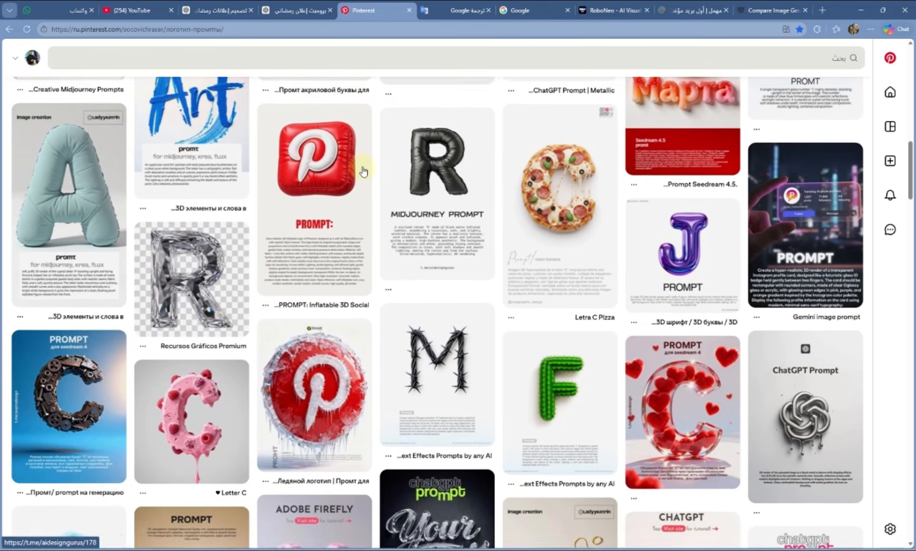
pyautogui.scroll(-6, 363, 171)
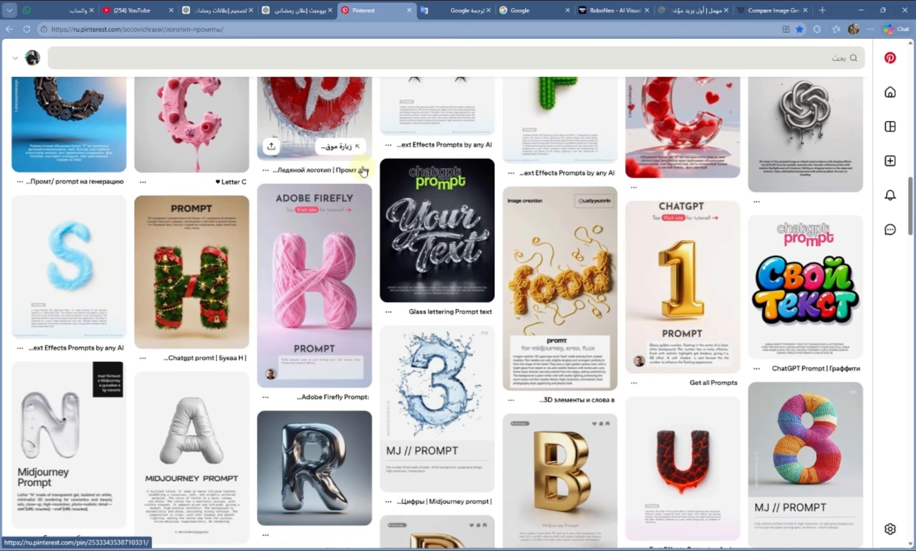
pyautogui.scroll(-8, 362, 171)
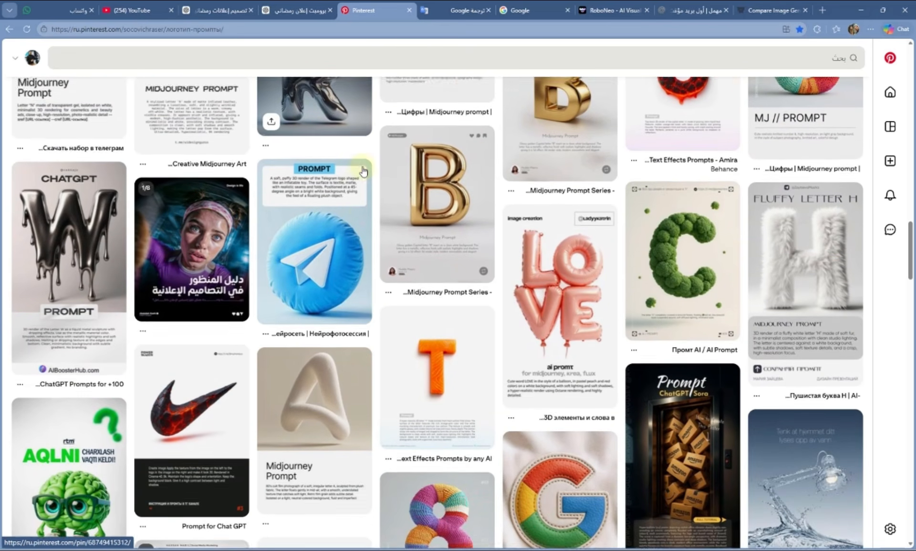
pyautogui.scroll(-4, 360, 165)
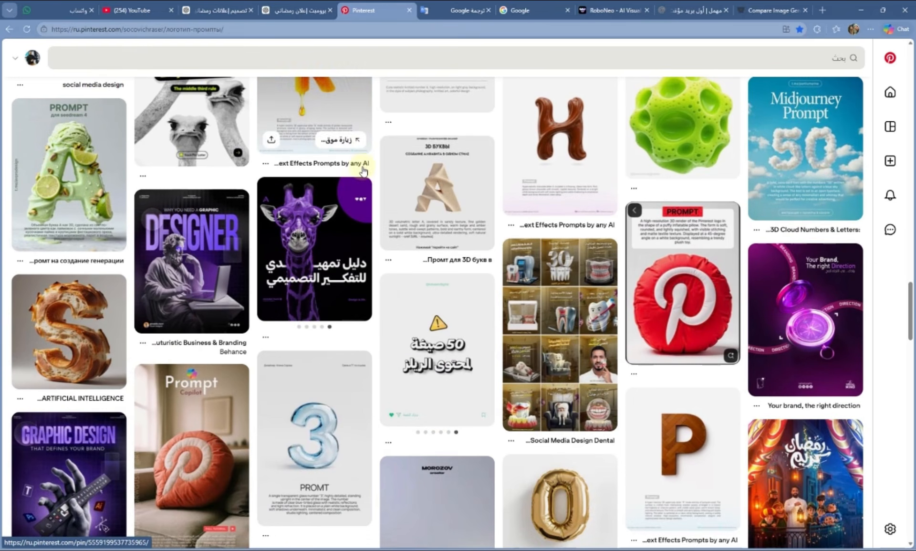
pyautogui.scroll(12, 395, 215)
pyautogui.scroll(15, 396, 218)
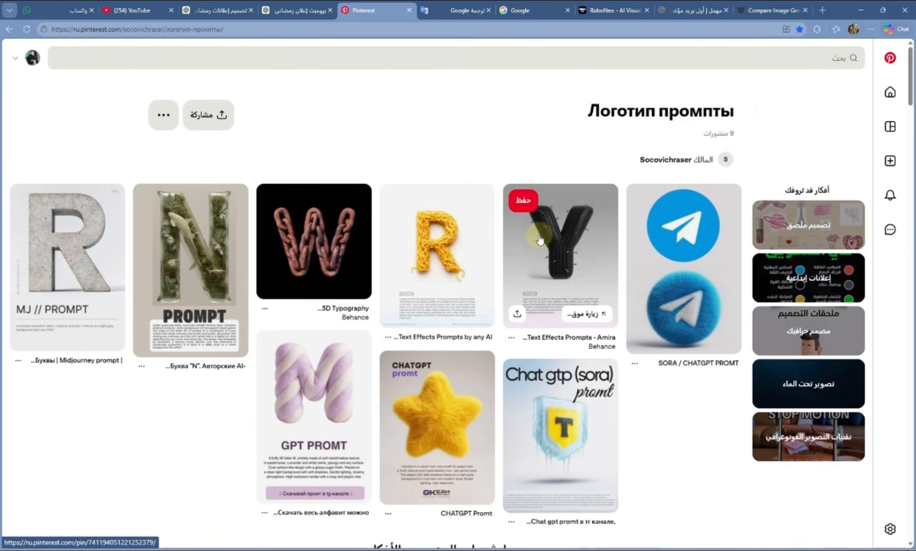
pyautogui.click(538, 238)
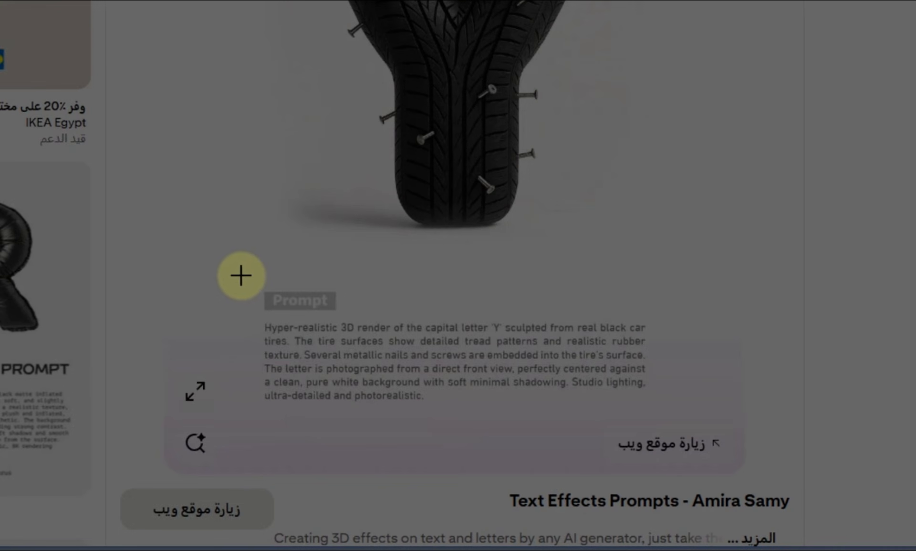
pyautogui.moveTo(239, 274); pyautogui.dragTo(663, 419)
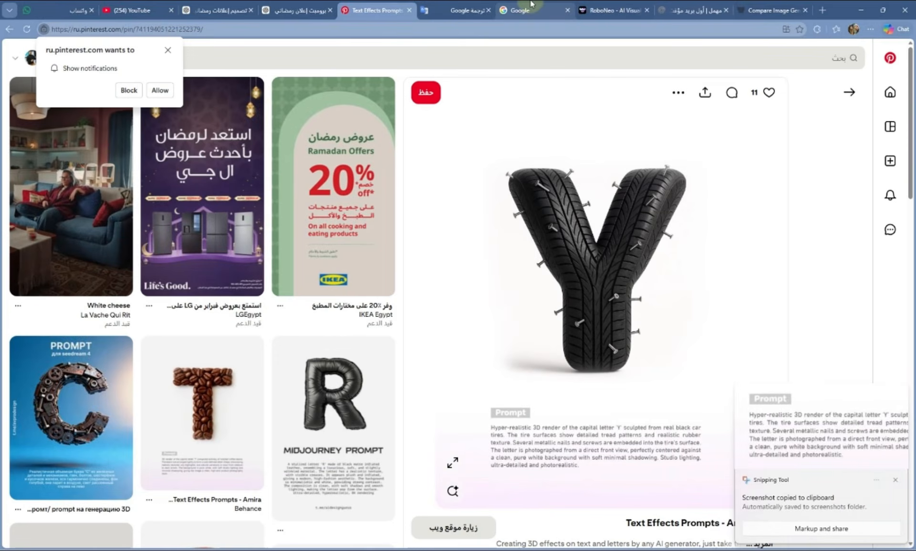
pyautogui.click(527, 5)
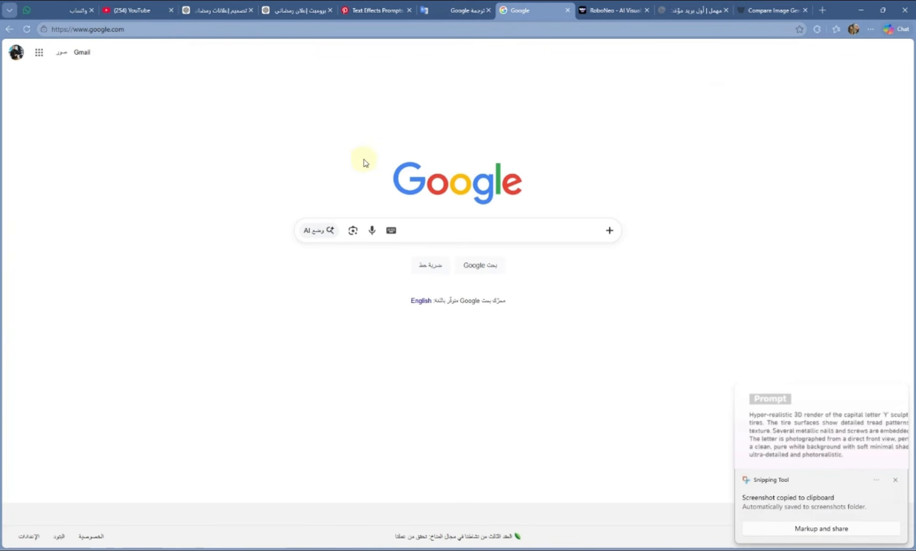
# - Extract the prompt text from the screenshot with Google Lens and paste it into Google Translate
pyautogui.click(352, 231)
pyautogui.hotkey('ctrl', 'v')
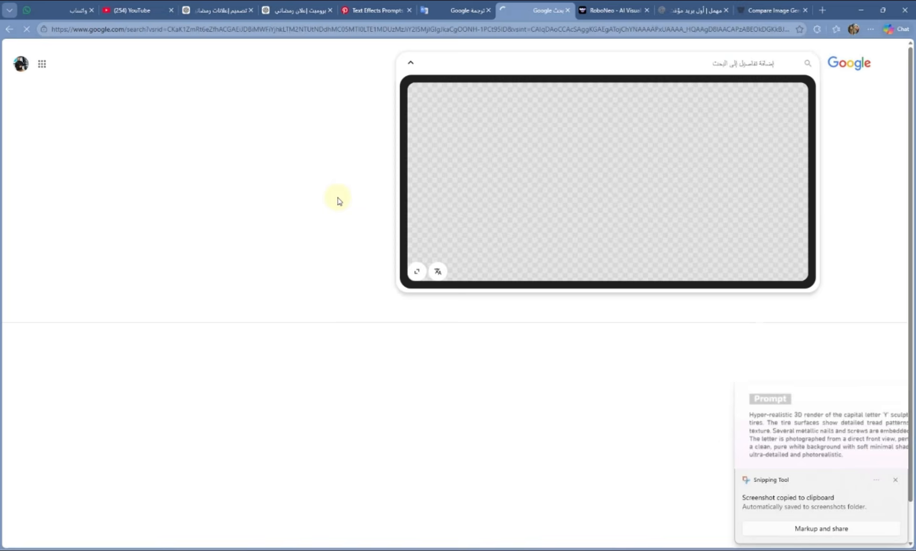
pyautogui.hotkey('ctrl', 'c')
pyautogui.click(457, 10)
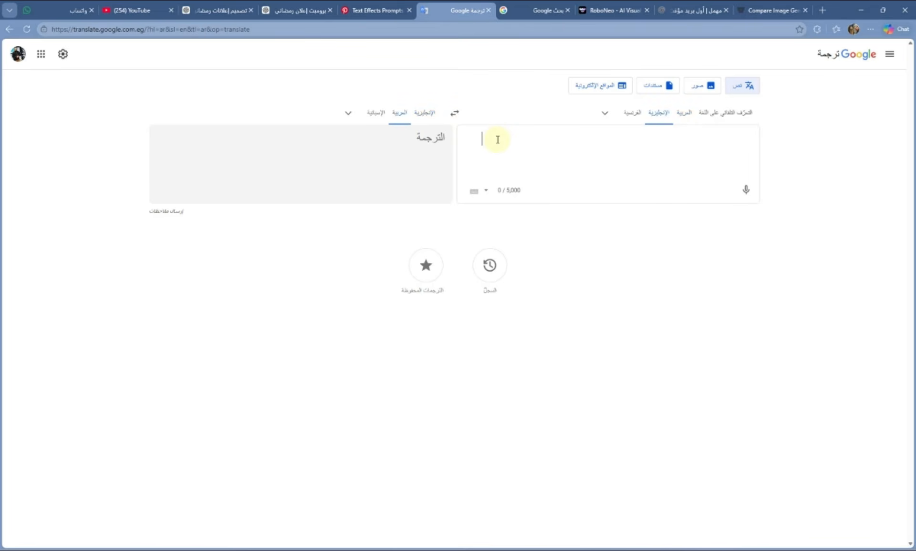
pyautogui.hotkey('ctrl', 'v')
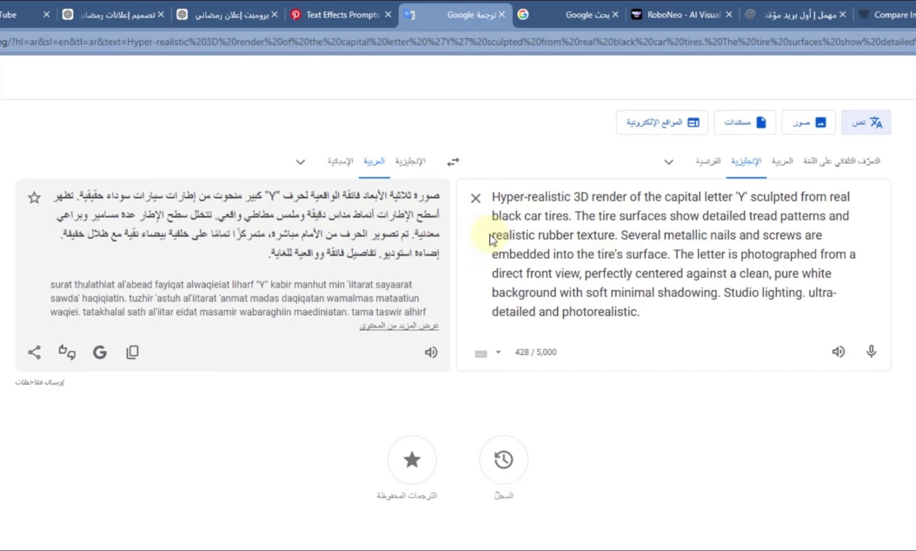
# - Delete the nails-and-screws sentence and send the prompt with the slogan image in Arena, retrying Gemini
pyautogui.moveTo(622, 235); pyautogui.dragTo(673, 253)
pyautogui.press('BackSpace')
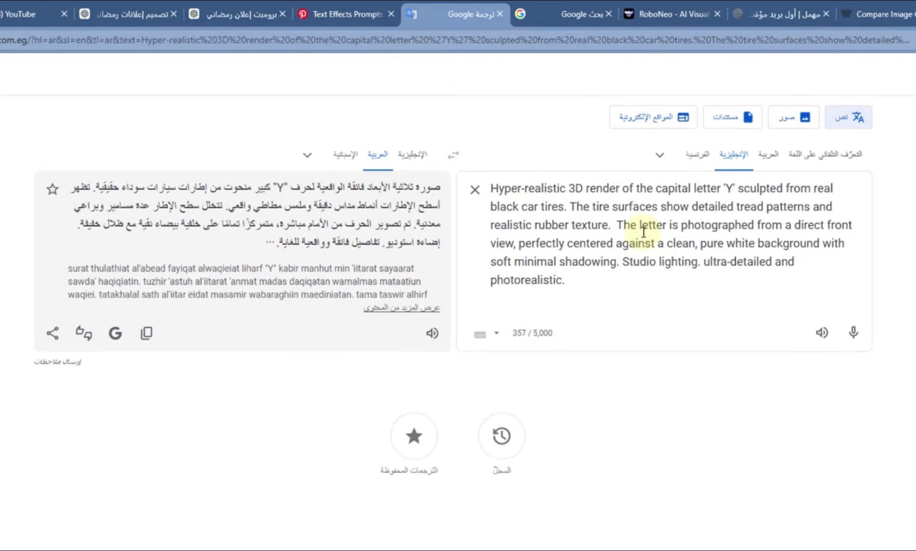
pyautogui.hotkey('ctrl', 'a')
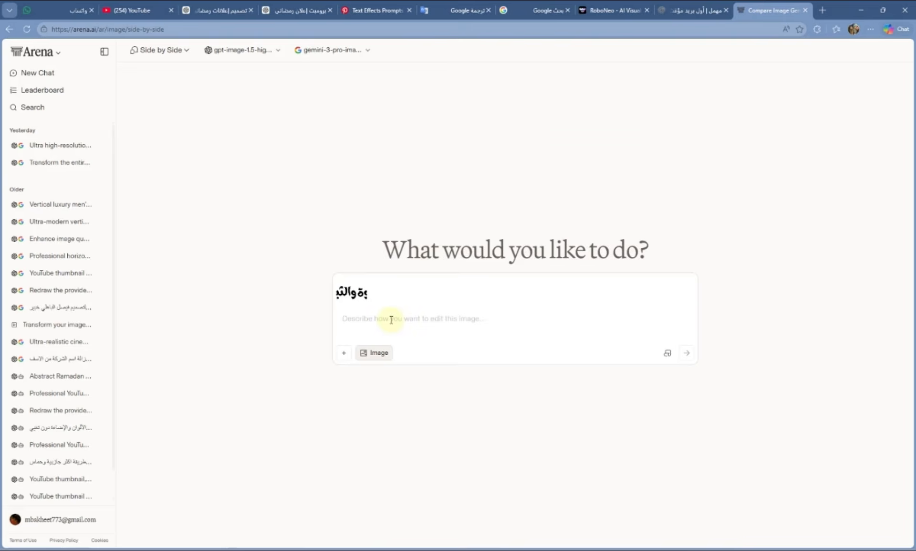
pyautogui.hotkey('ctrl', 'v')
pyautogui.press('Return')
pyautogui.click(811, 221)
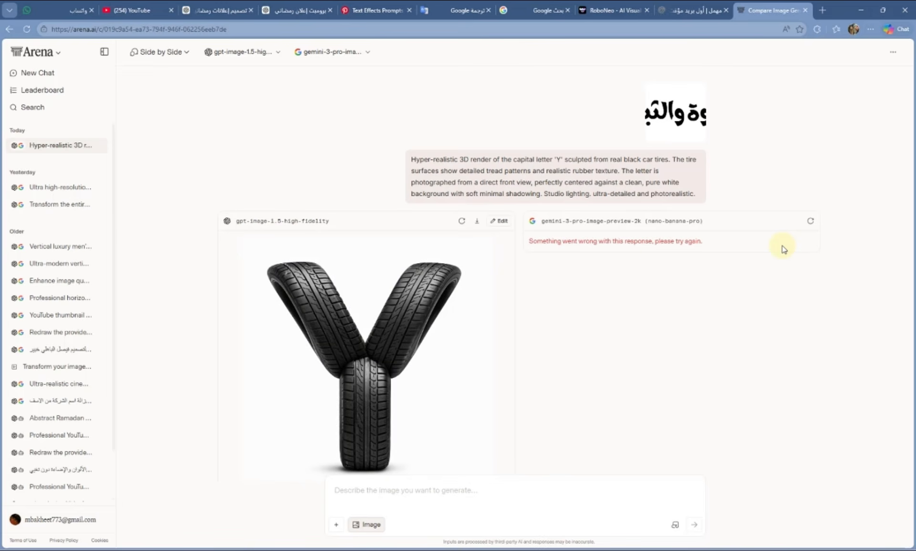
# - Swap 'Y' for 'القوة والثبات' in the prompt and resend it to both Arena models
pyautogui.click(462, 5)
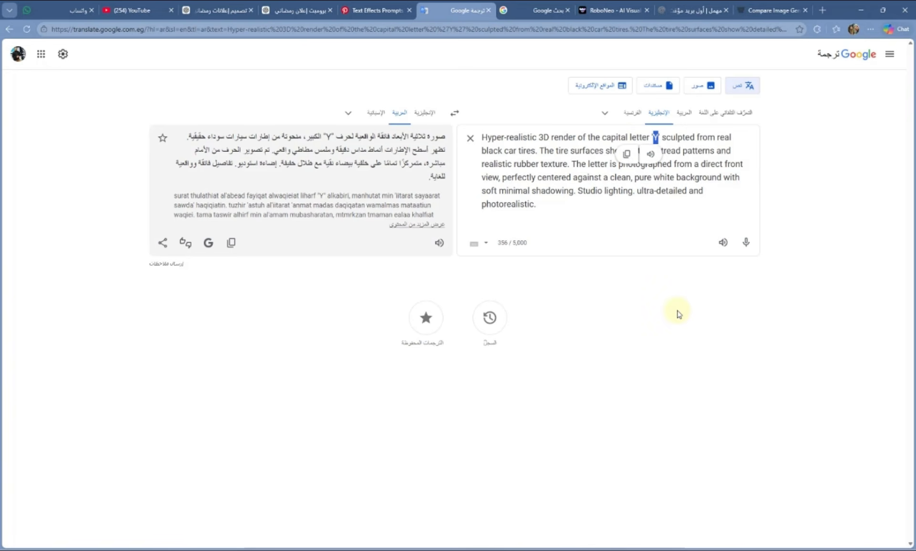
pyautogui.write('لا')
pyautogui.write('قوة')
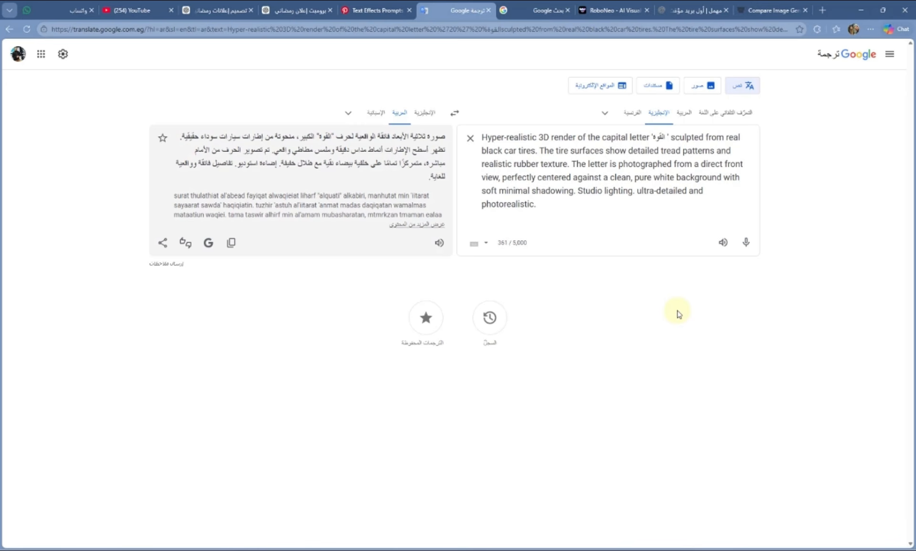
pyautogui.write(' والثبا')
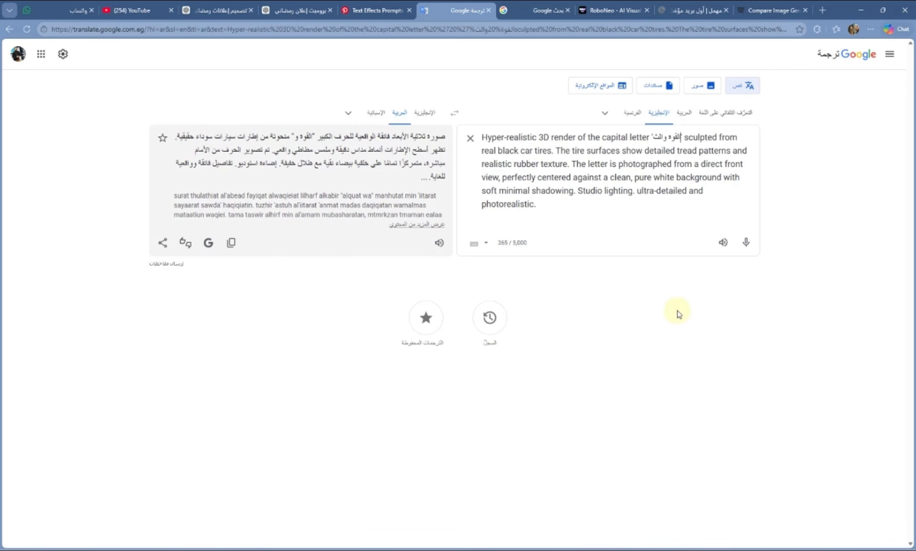
pyautogui.write('ت')
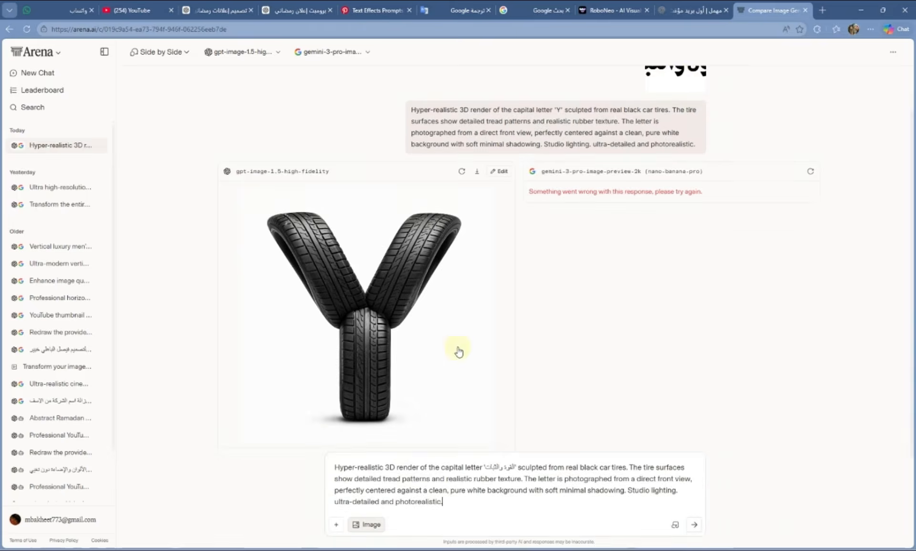
pyautogui.press('Return')
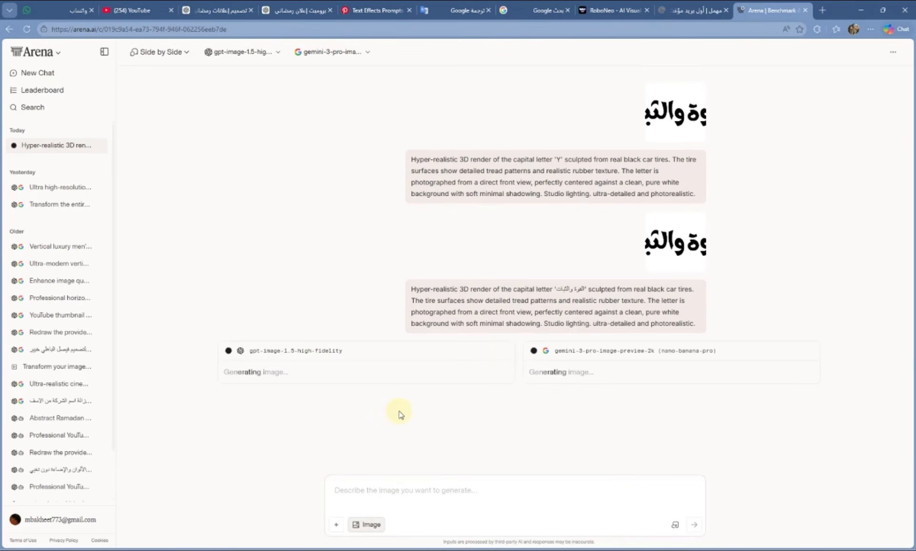
# - Preview the generated tire-lettered 'القوة والثبات' image and save it as a png in Downloads
pyautogui.click(412, 372)
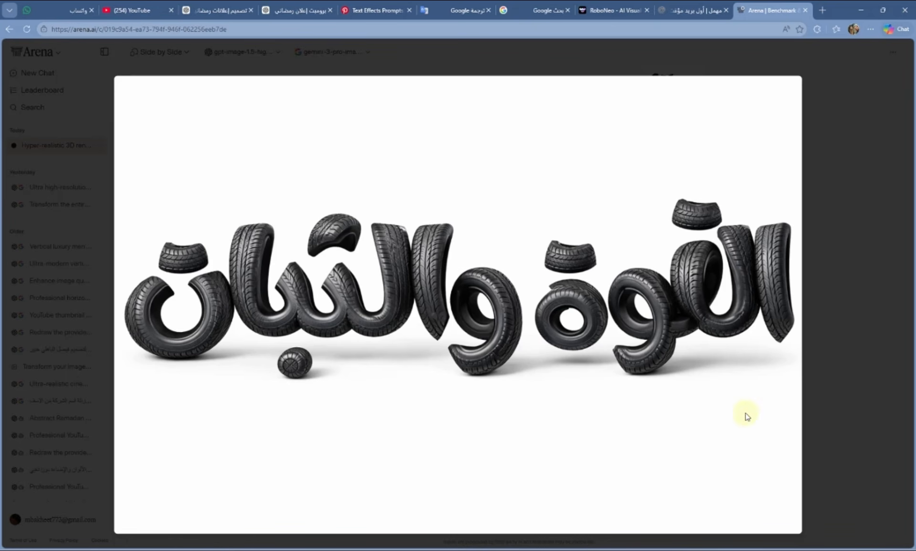
pyautogui.click(831, 417)
pyautogui.click(480, 195)
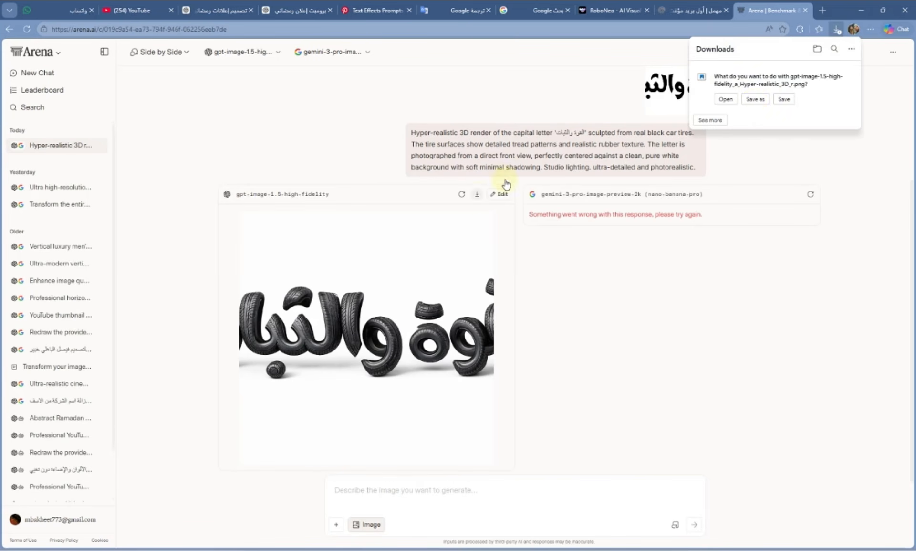
pyautogui.click(401, 177)
pyautogui.click(836, 510)
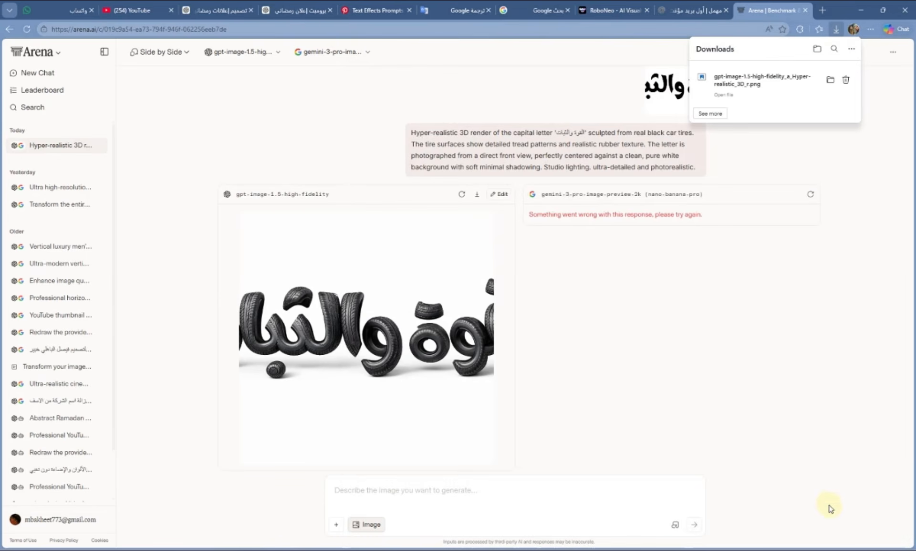
# - Open the koukoutu background remover from the bookmarks in a new tab
pyautogui.click(822, 10)
pyautogui.click(841, 46)
pyautogui.moveTo(844, 65)
pyautogui.click(686, 155)
# - Upload the downloaded tire slogan image to koukoutu and remove its background
pyautogui.click(196, 403)
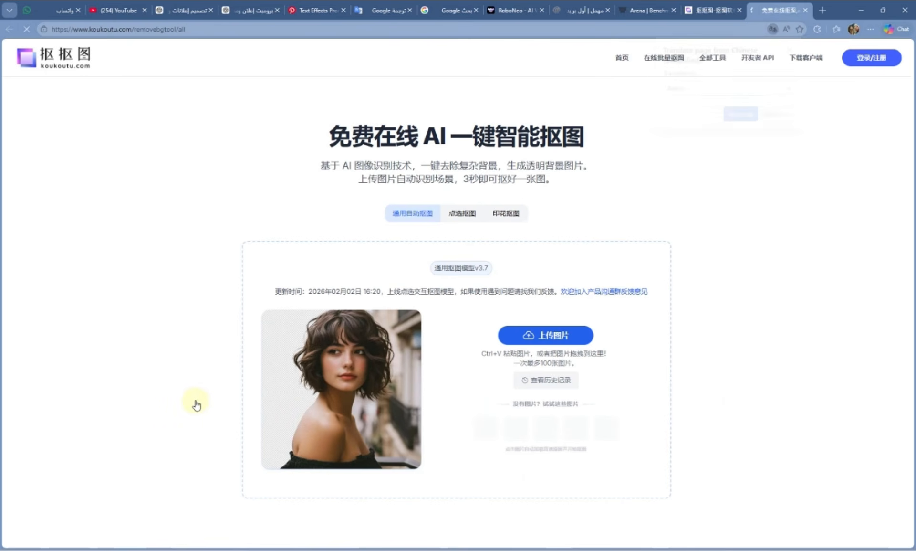
pyautogui.click(547, 337)
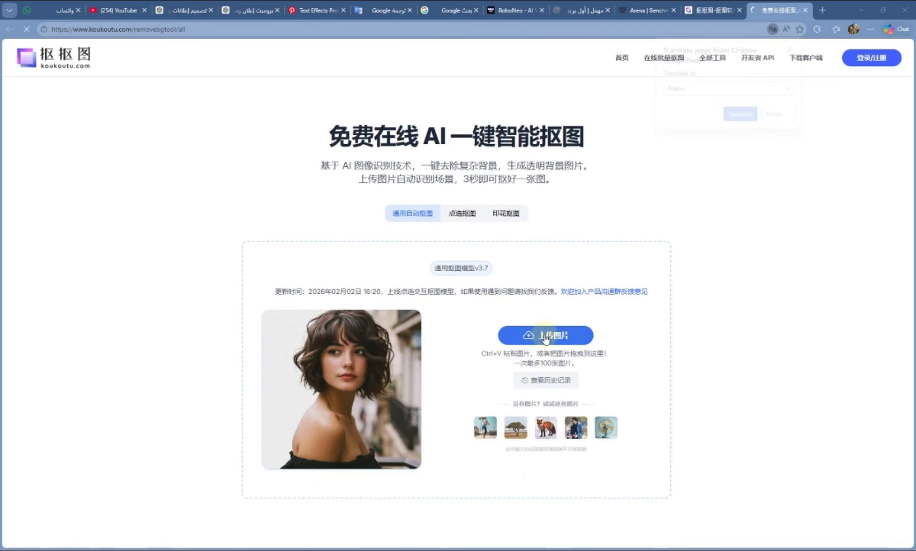
pyautogui.click(104, 98)
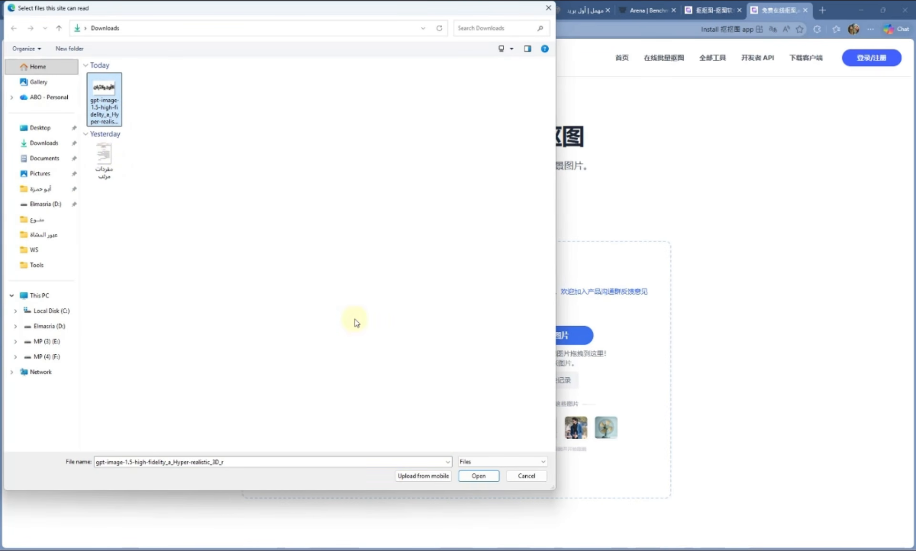
pyautogui.click(477, 476)
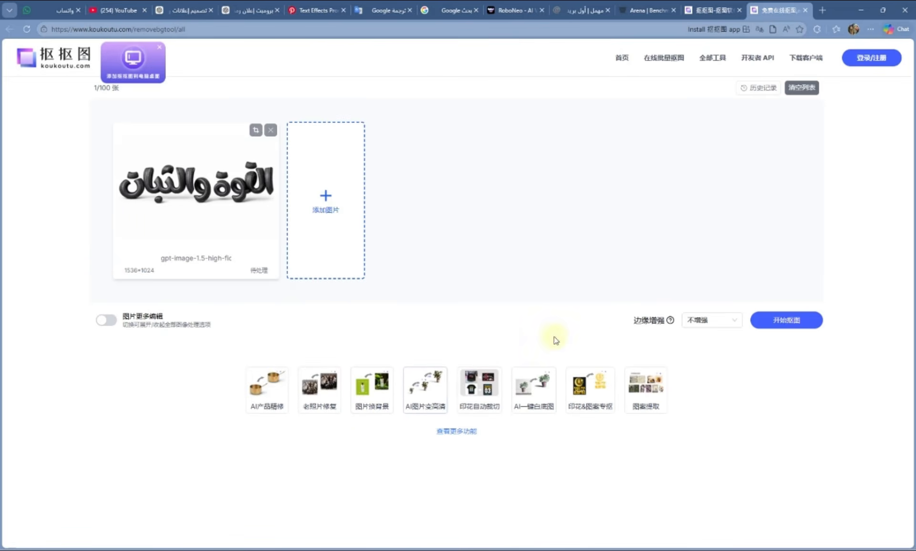
pyautogui.click(784, 322)
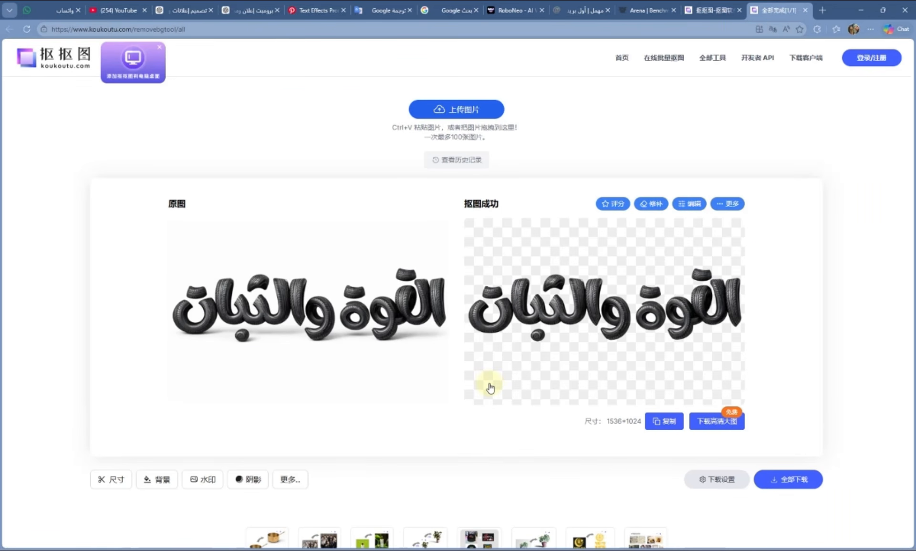
# - Save the PNG cut-out archive into Downloads, then move the placed slogan layer upward
pyautogui.click(783, 478)
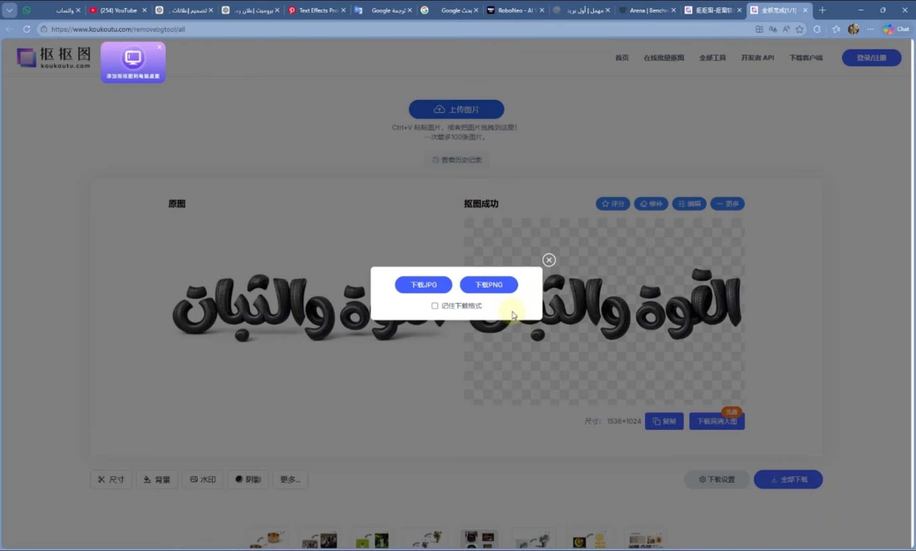
pyautogui.click(505, 285)
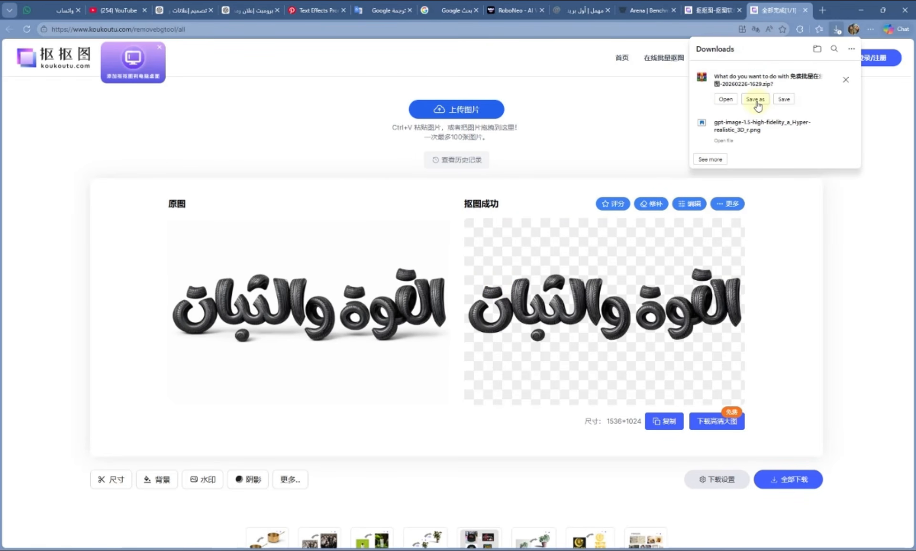
pyautogui.click(756, 99)
pyautogui.click(834, 509)
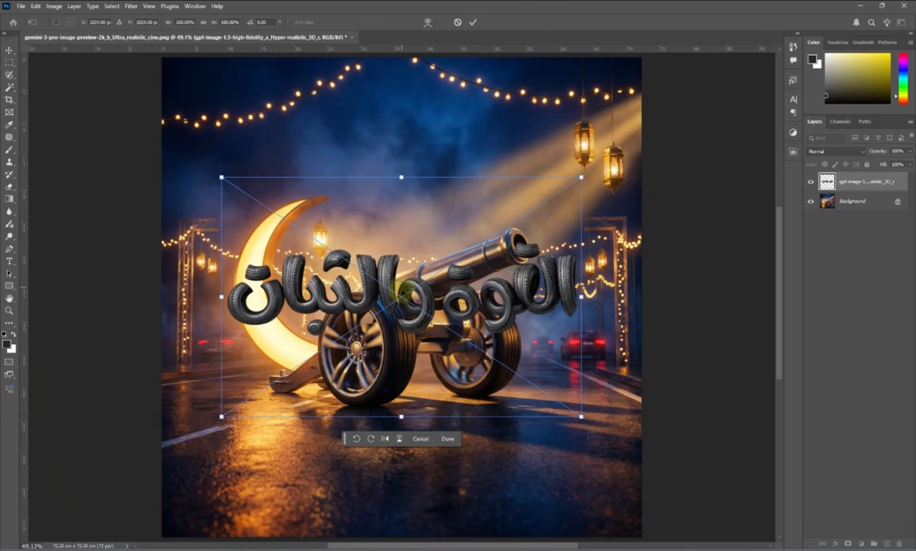
pyautogui.moveTo(400, 284); pyautogui.dragTo(398, 187)
# - Scale and move the tire-textured slogan to stretch wide along the poster's bottom
pyautogui.moveTo(580, 186); pyautogui.dragTo(540, 187)
pyautogui.moveTo(418, 187); pyautogui.dragTo(436, 471)
pyautogui.moveTo(574, 473); pyautogui.dragTo(585, 474)
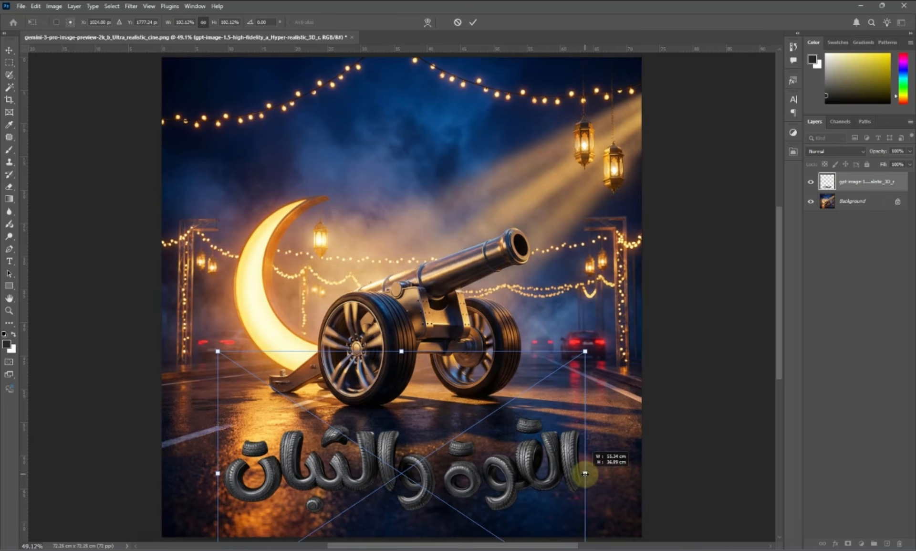
pyautogui.press('Return')
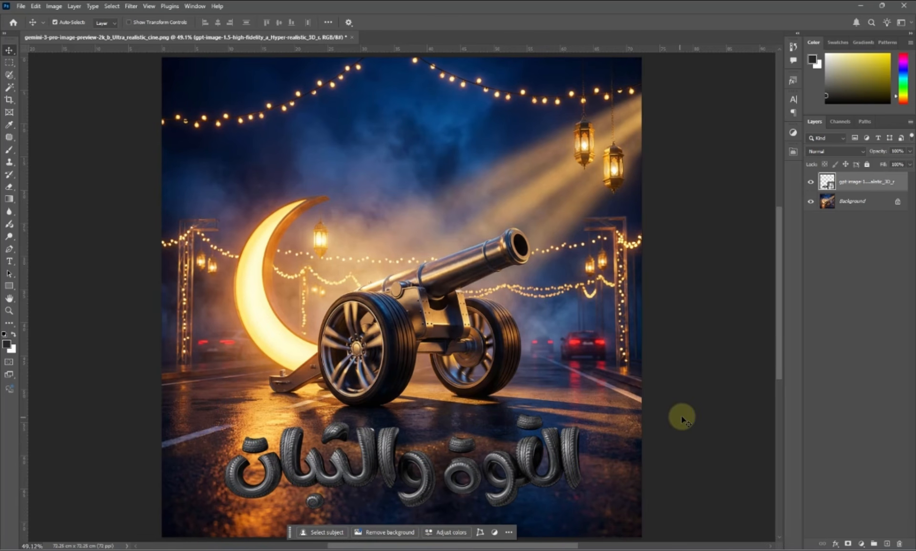
pyautogui.click(738, 359)
# - Place the Ramadan Kareem title image, enlarge it to about 205%, and move it near the top
pyautogui.moveTo(707, 369); pyautogui.dragTo(414, 213)
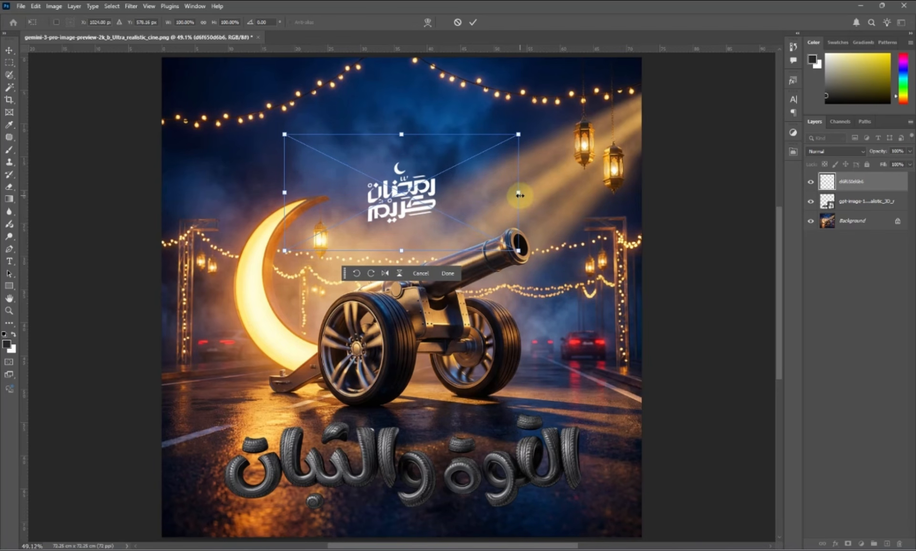
pyautogui.moveTo(520, 194); pyautogui.dragTo(650, 167)
pyautogui.moveTo(391, 218); pyautogui.dragTo(391, 187)
pyautogui.press('Return')
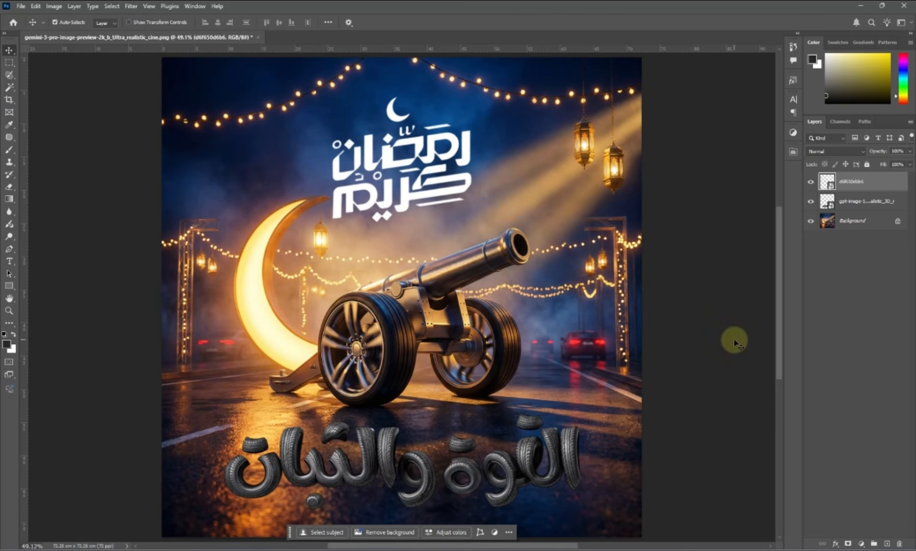
pyautogui.click(835, 543)
# - Give the Ramadan Kareem title a cream Color Overlay (fcf5d4)
pyautogui.click(858, 506)
pyautogui.click(586, 272)
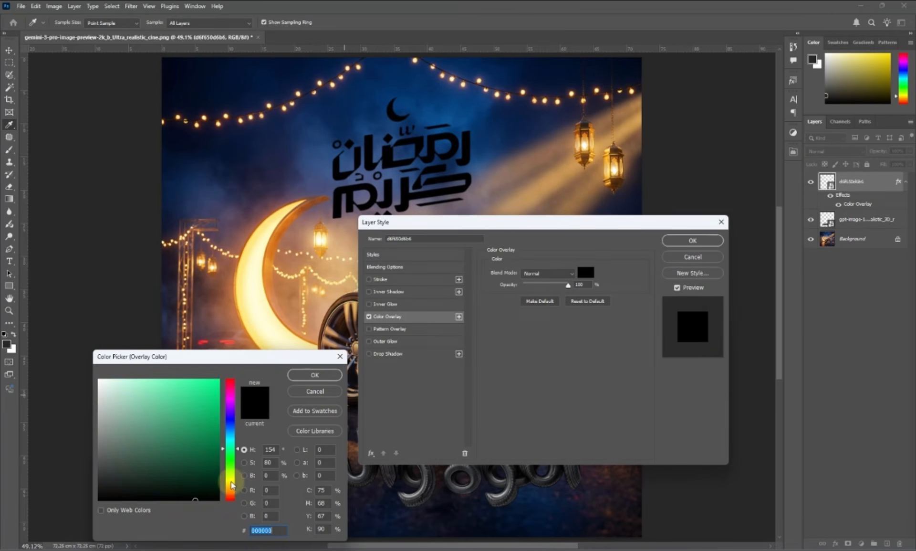
pyautogui.click(117, 380)
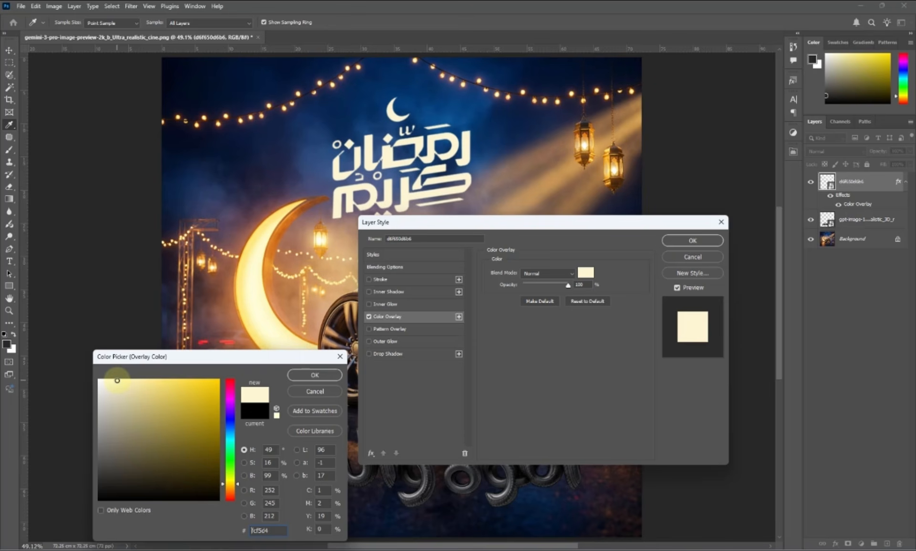
pyautogui.click(316, 375)
# - Add a golden Outer Glow (c68a2b, Spread 5, Size 15 px) to the title and apply
pyautogui.click(382, 342)
pyautogui.doubleClick(582, 364)
pyautogui.write('25')
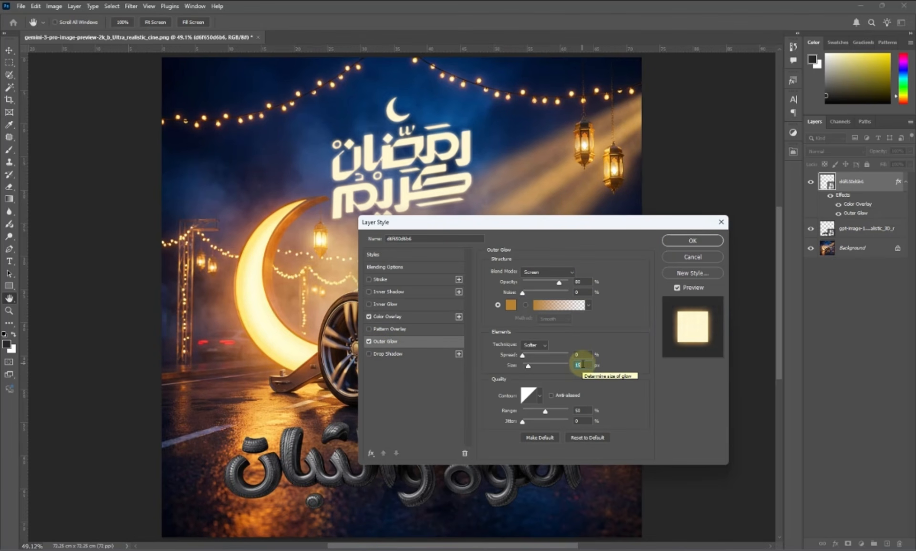
pyautogui.click(512, 304)
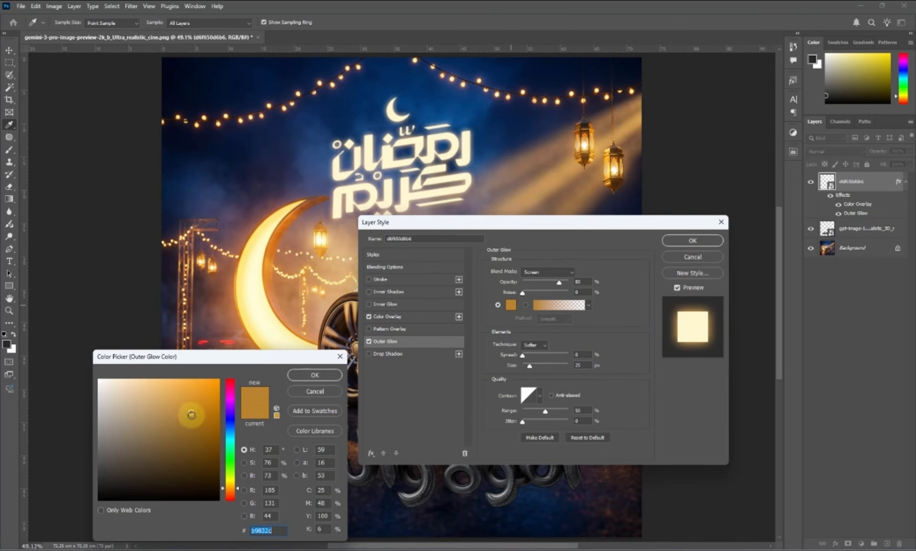
pyautogui.click(194, 406)
pyautogui.press('Return')
pyautogui.doubleClick(580, 355)
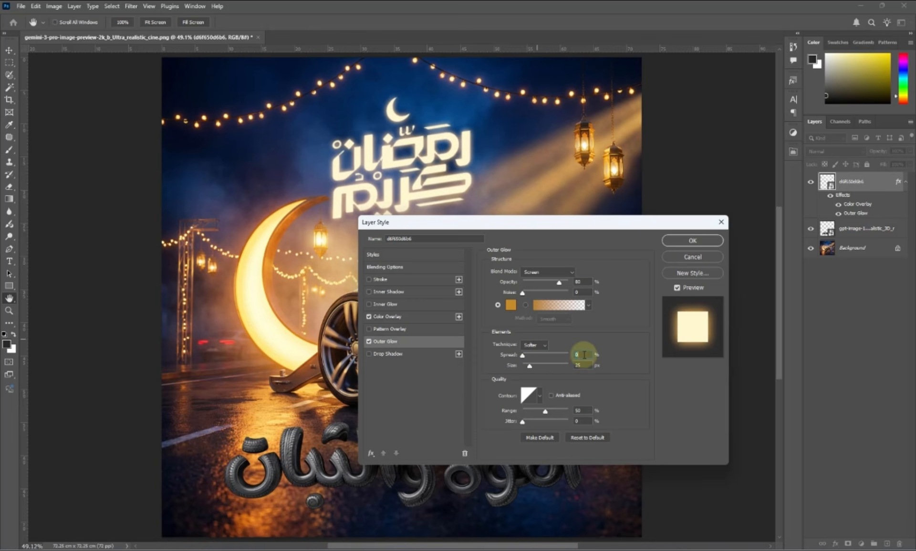
pyautogui.write('5')
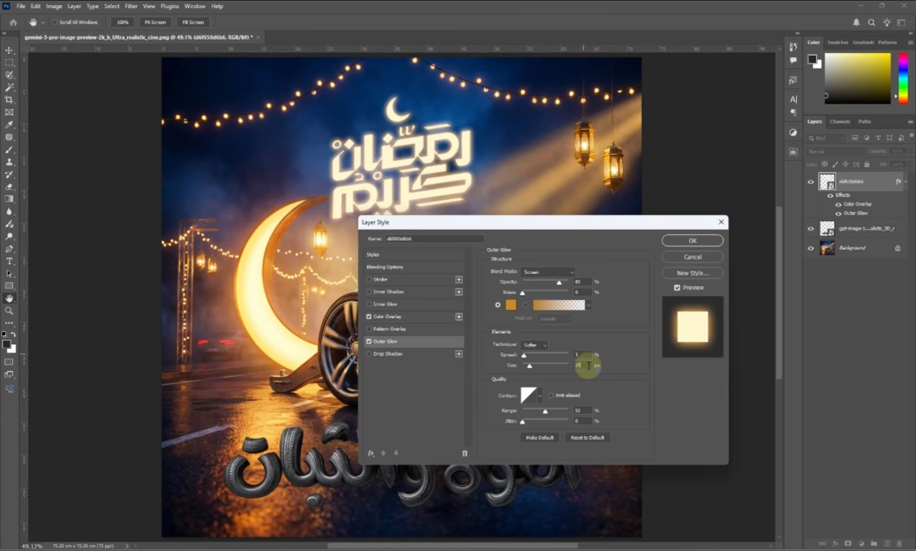
pyautogui.hotkey('shift', 'Down')
pyautogui.click(693, 240)
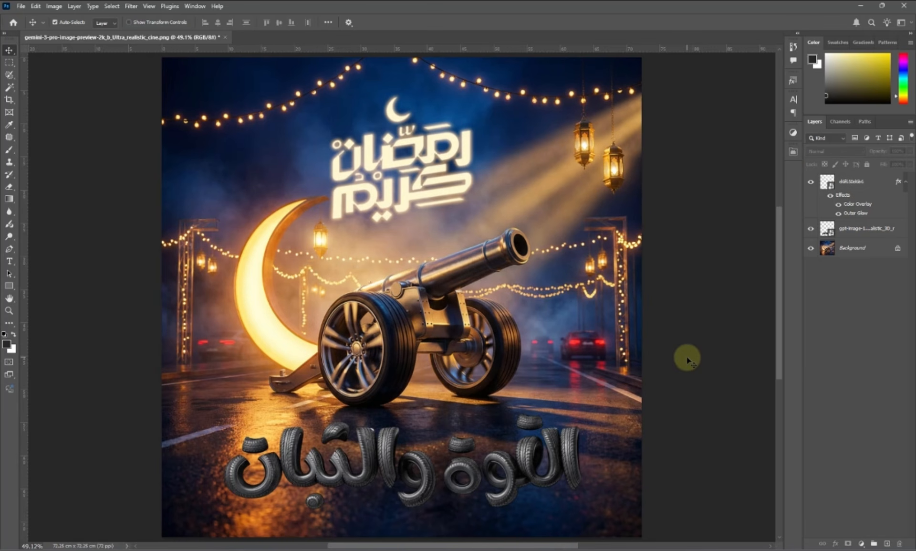
# - Screenshot the whole poster and paste the Arabic blending prompt as a RoboNeo Text node
pyautogui.scroll(-1, 379, 290)
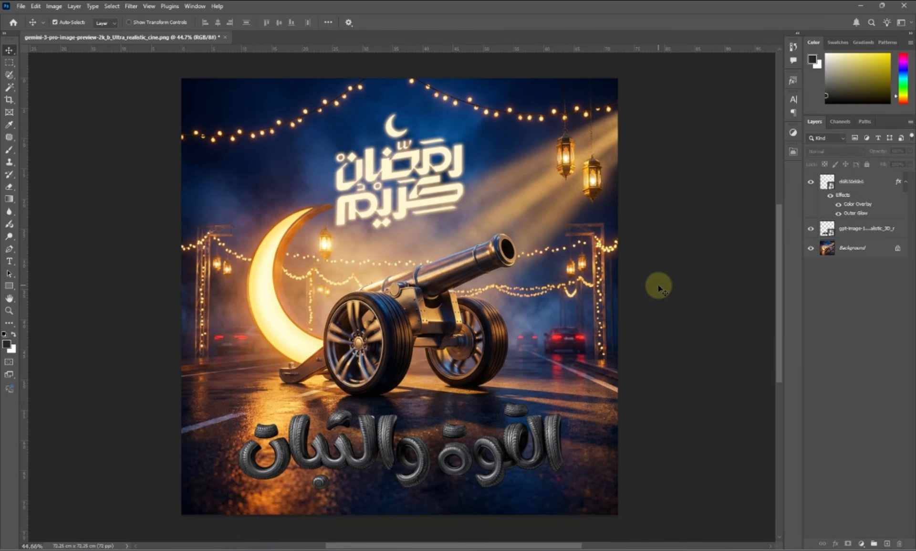
pyautogui.press('super+shift+s')
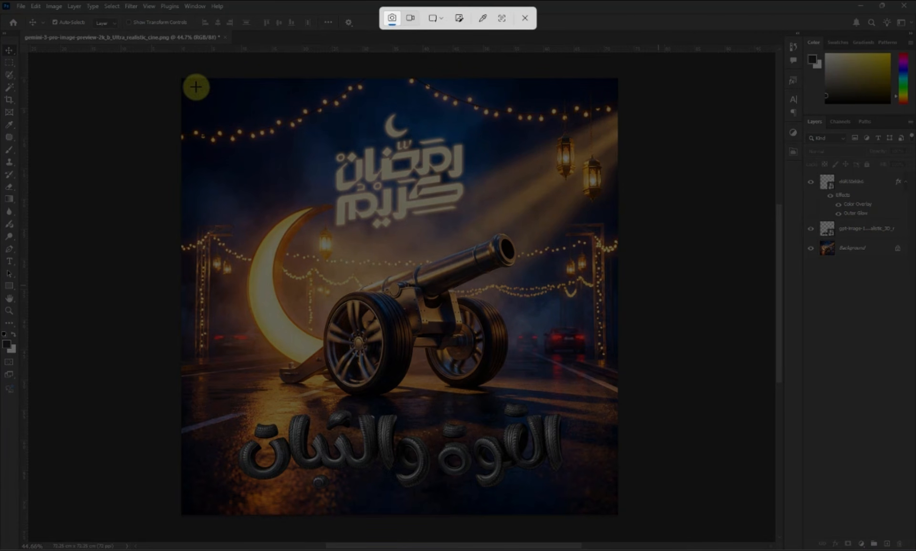
pyautogui.moveTo(181, 80); pyautogui.dragTo(617, 513)
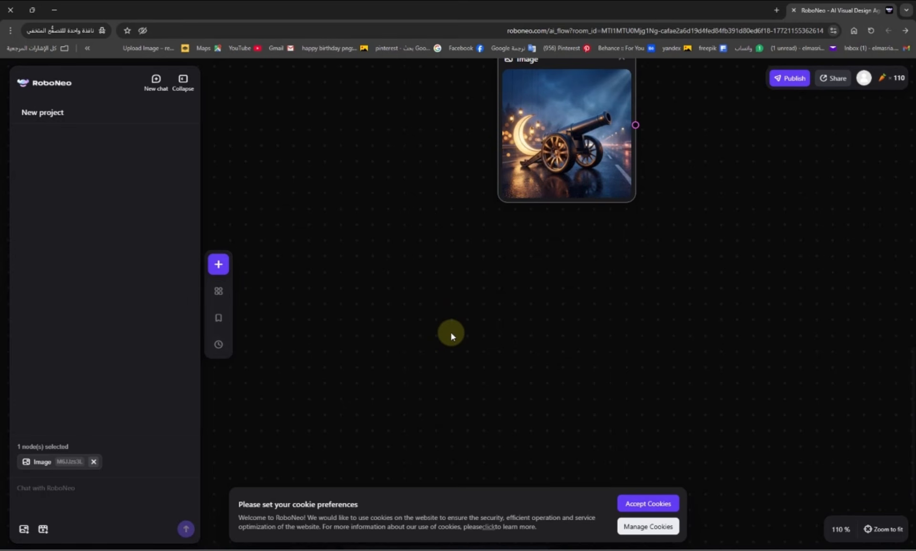
pyautogui.hotkey('ctrl', 'v')
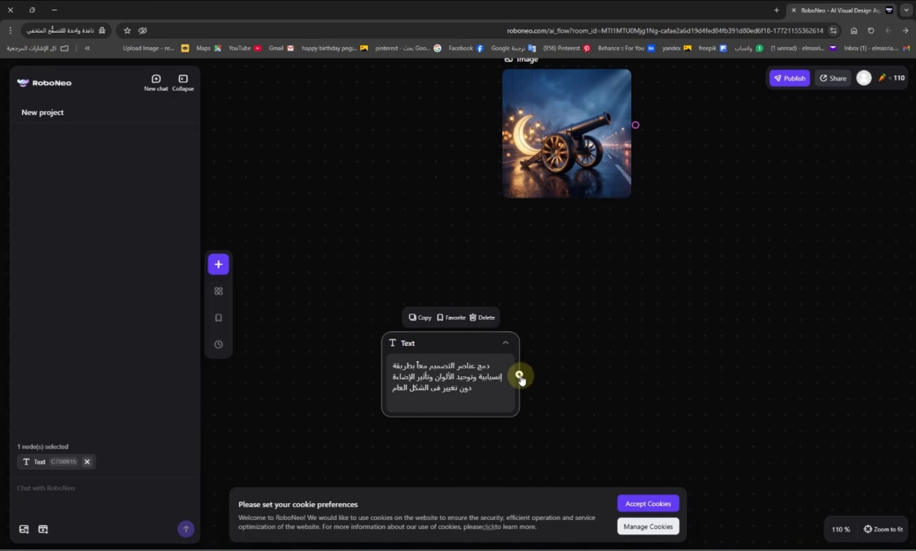
# - Paste the poster screenshot as an Image node and wire it with the text into the Image Editor
pyautogui.hotkey('ctrl', 'v')
pyautogui.moveTo(599, 389); pyautogui.dragTo(645, 354)
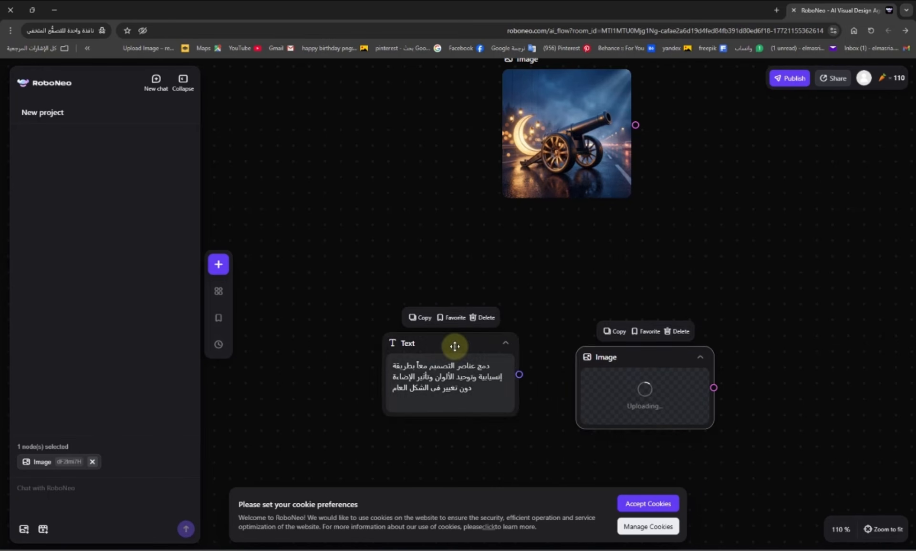
pyautogui.moveTo(454, 346); pyautogui.dragTo(414, 222)
pyautogui.moveTo(636, 358); pyautogui.dragTo(598, 282)
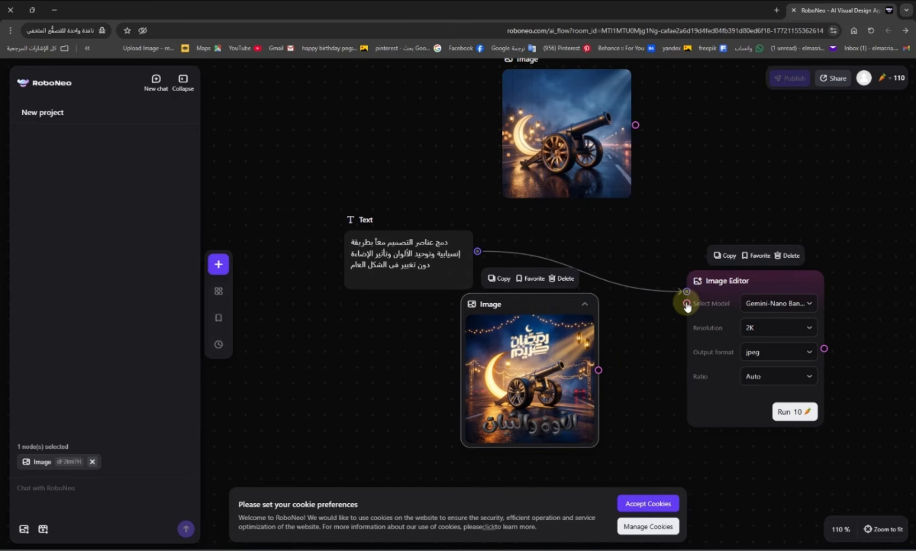
pyautogui.moveTo(687, 303); pyautogui.dragTo(598, 370)
pyautogui.moveTo(536, 307); pyautogui.dragTo(435, 312)
pyautogui.moveTo(756, 274); pyautogui.dragTo(668, 263)
# - Set the Image Editor output to png at 1:1 ratio and run it
pyautogui.click(711, 341)
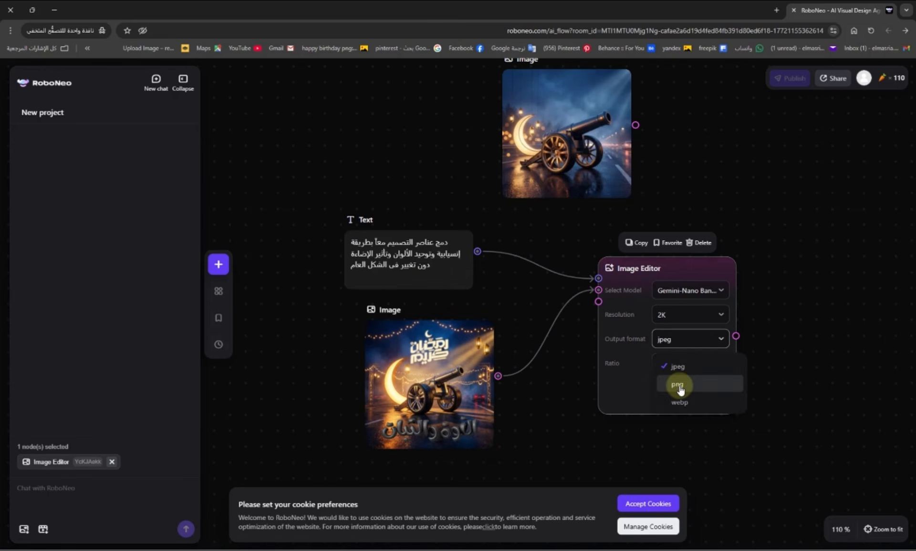
pyautogui.click(680, 381)
pyautogui.click(695, 368)
pyautogui.click(688, 407)
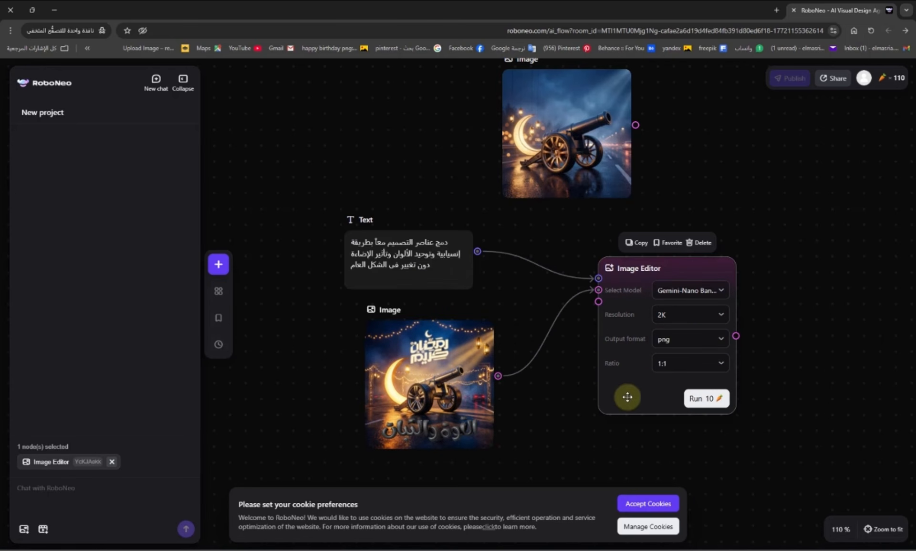
pyautogui.click(709, 399)
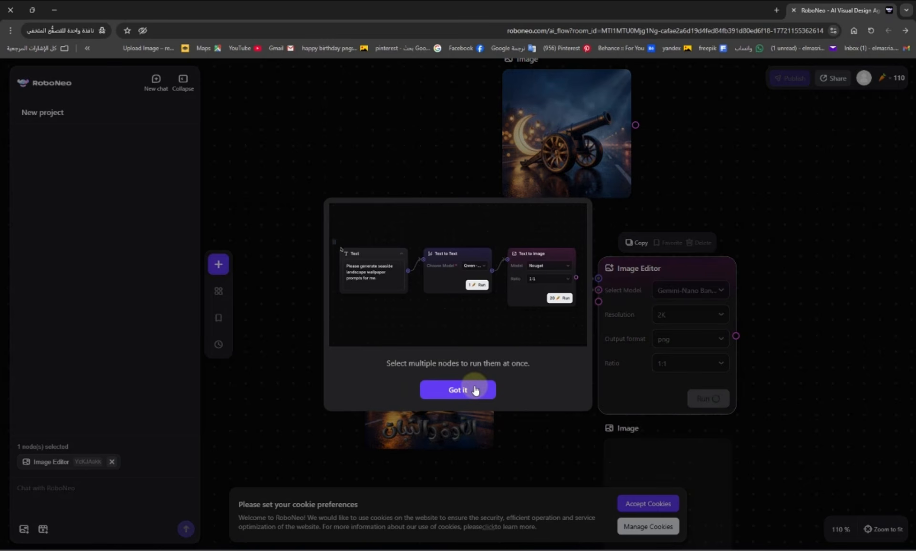
# - Dismiss the multi-node tip and inspect the blended Ramadan poster output full-screen
pyautogui.click(473, 388)
pyautogui.moveTo(536, 442); pyautogui.dragTo(534, 368)
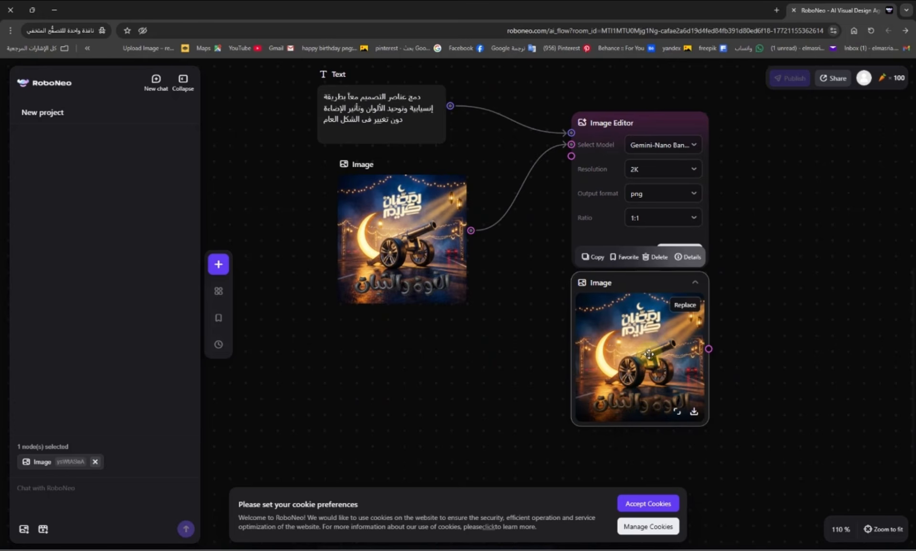
pyautogui.click(680, 416)
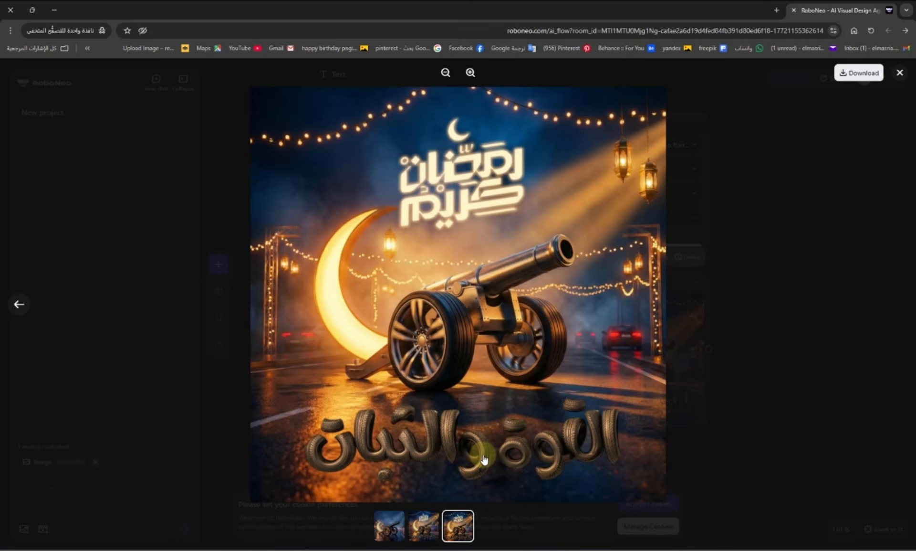
pyautogui.click(765, 369)
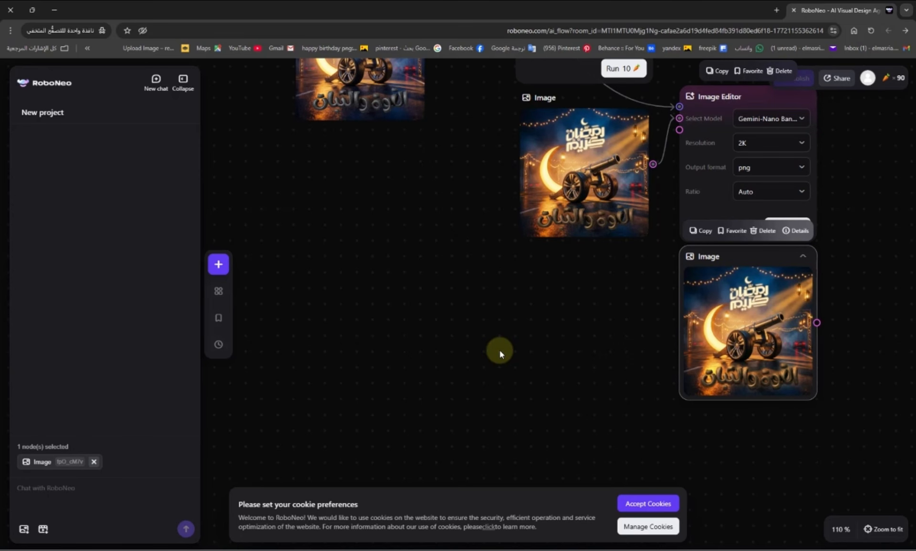
# - View the newest poster full size, zooming into the tire-textured slogan and back out
pyautogui.click(787, 381)
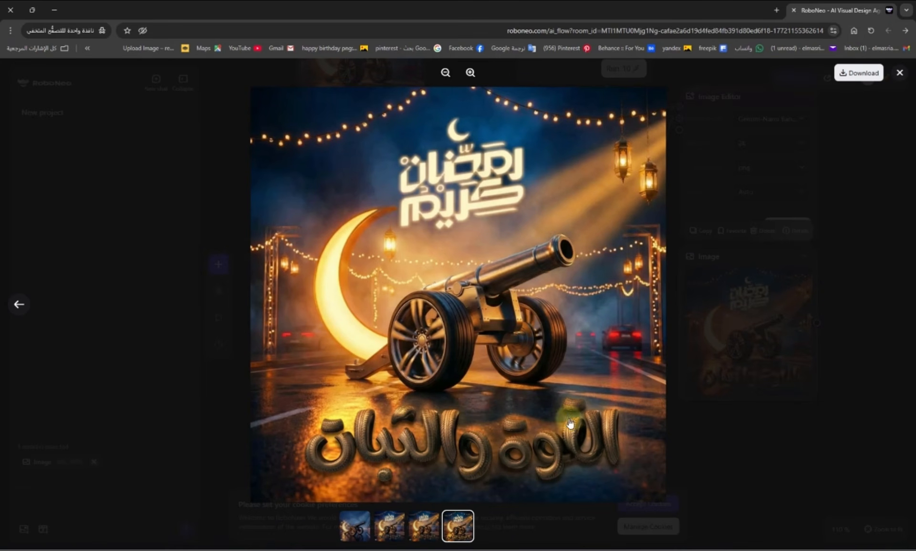
pyautogui.scroll(3, 472, 478)
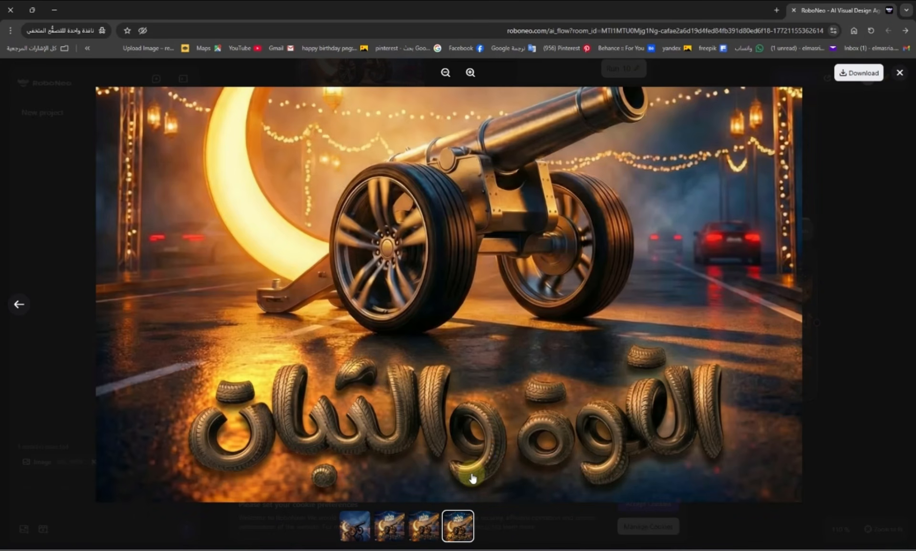
pyautogui.scroll(-3, 453, 267)
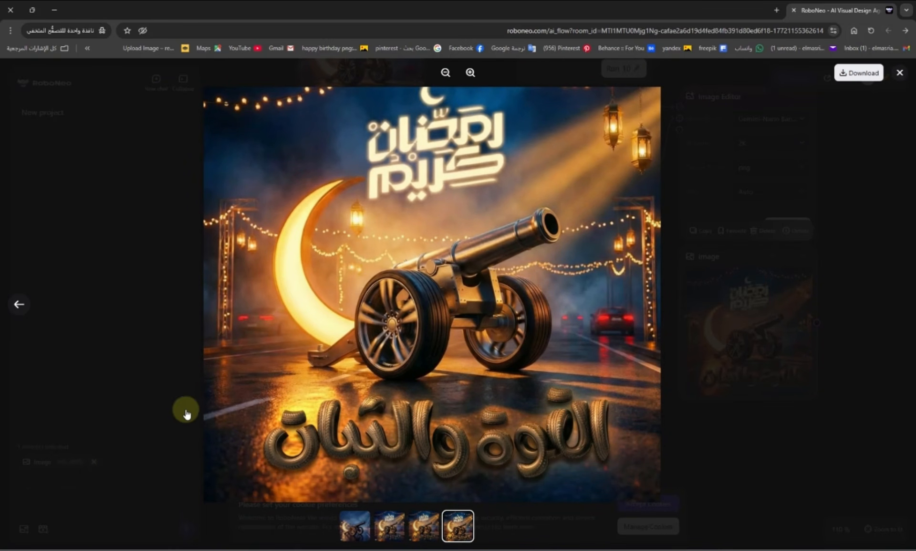
pyautogui.click(219, 438)
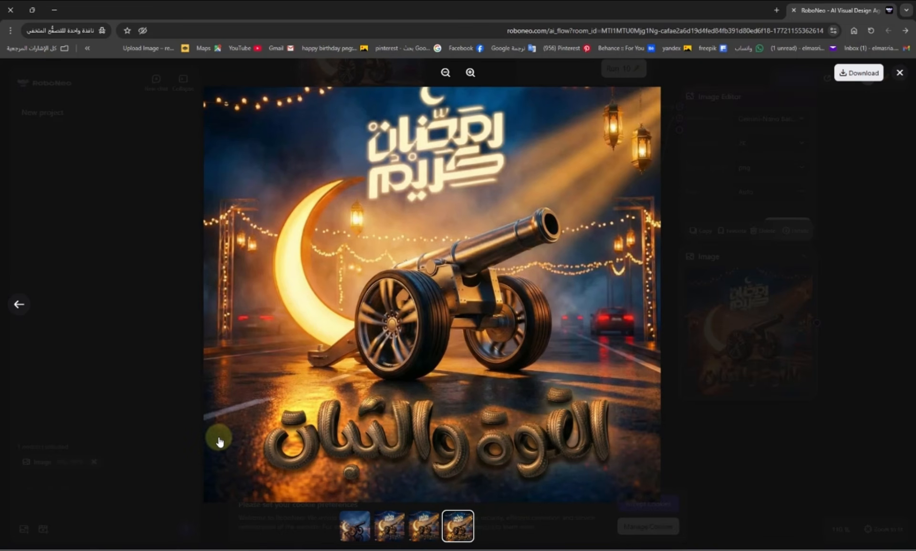